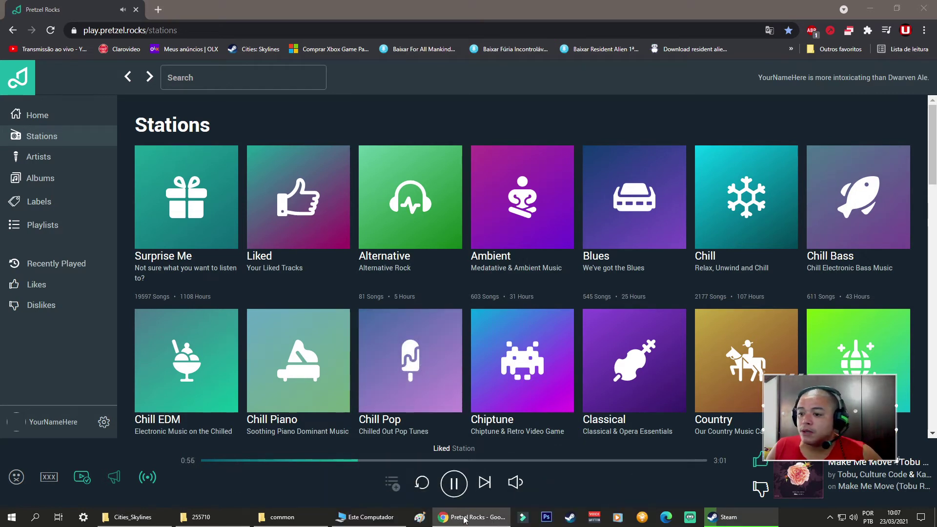
Switch to Steam and browse the local files of Cities: Skylines in File Explorer.
mouse_move(371, 522)
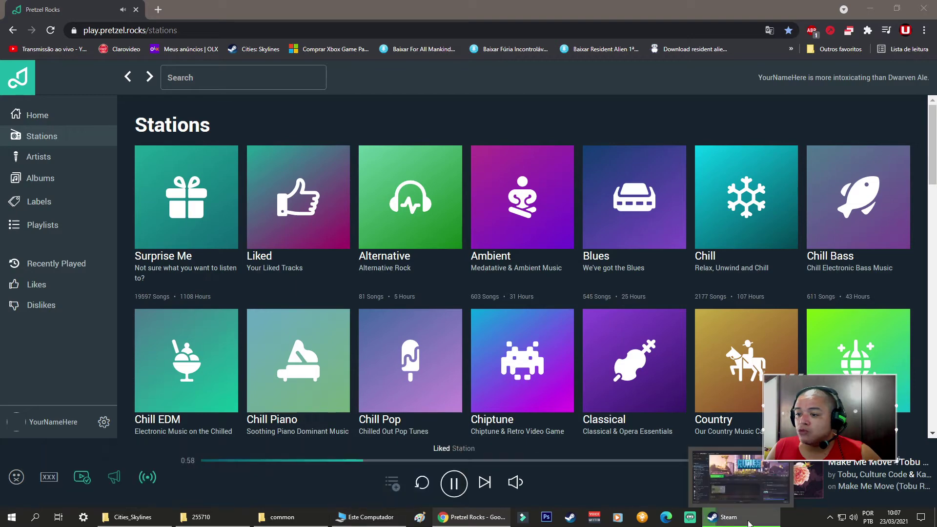
left_click(716, 518)
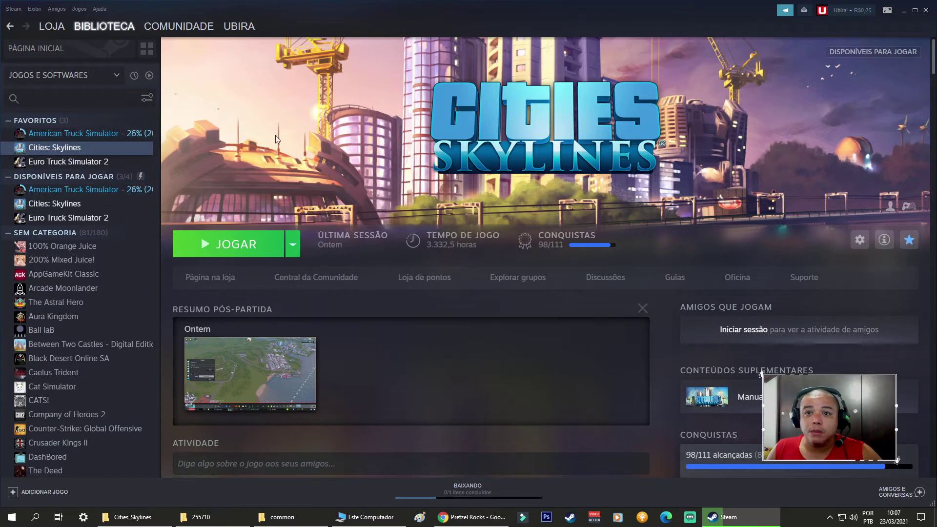
right_click(48, 146)
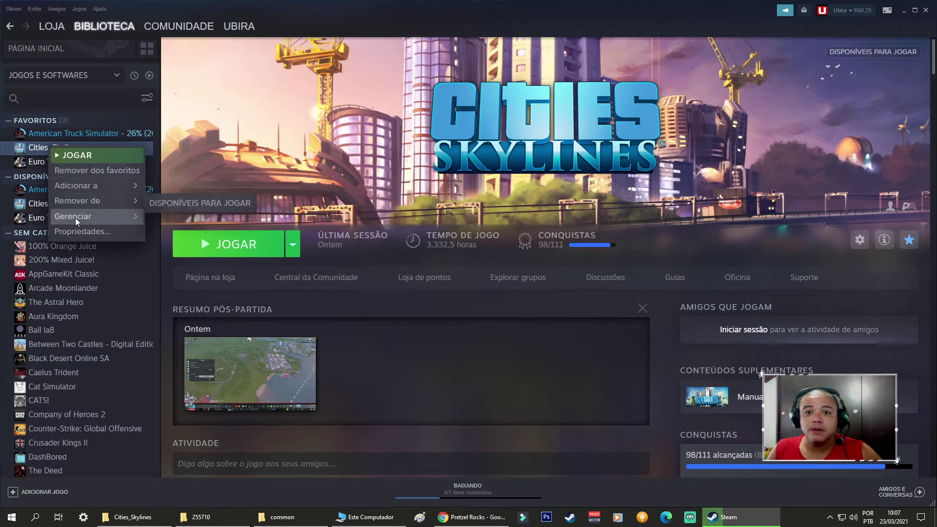
mouse_move(75, 218)
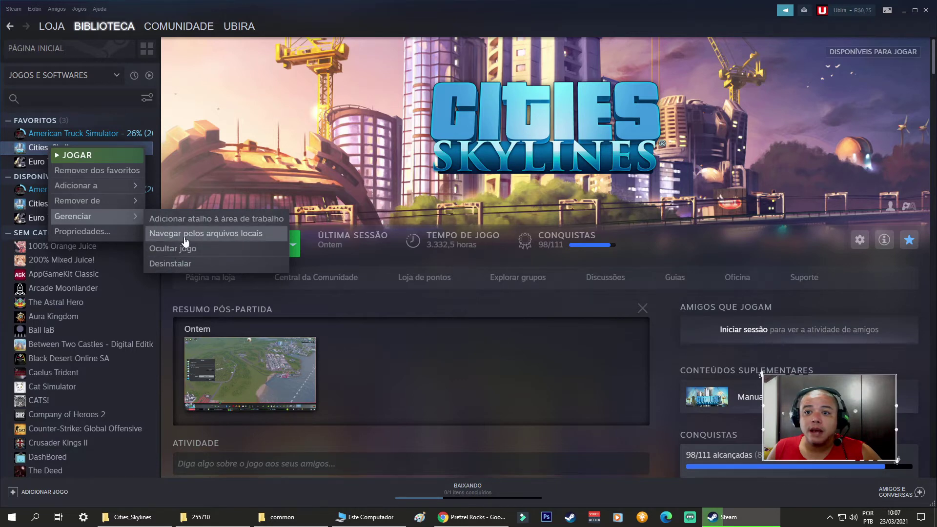
left_click(183, 237)
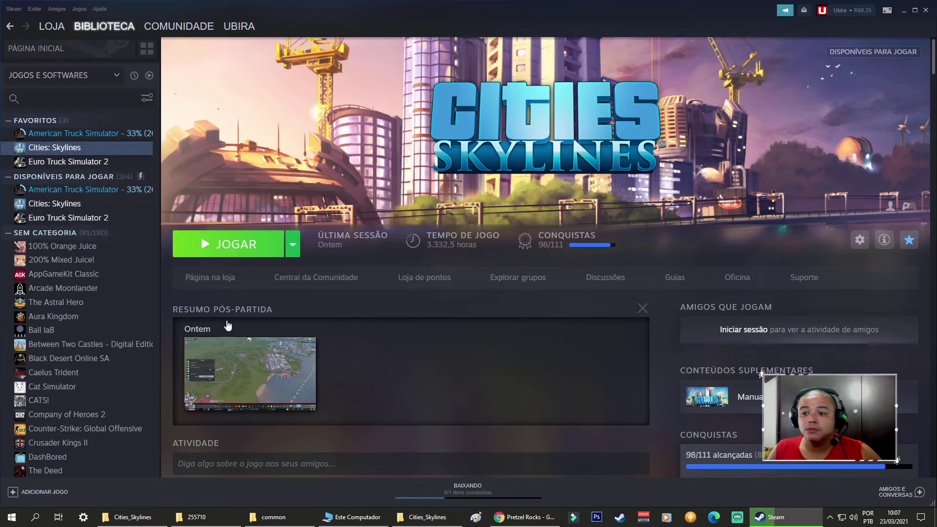
left_click(419, 522)
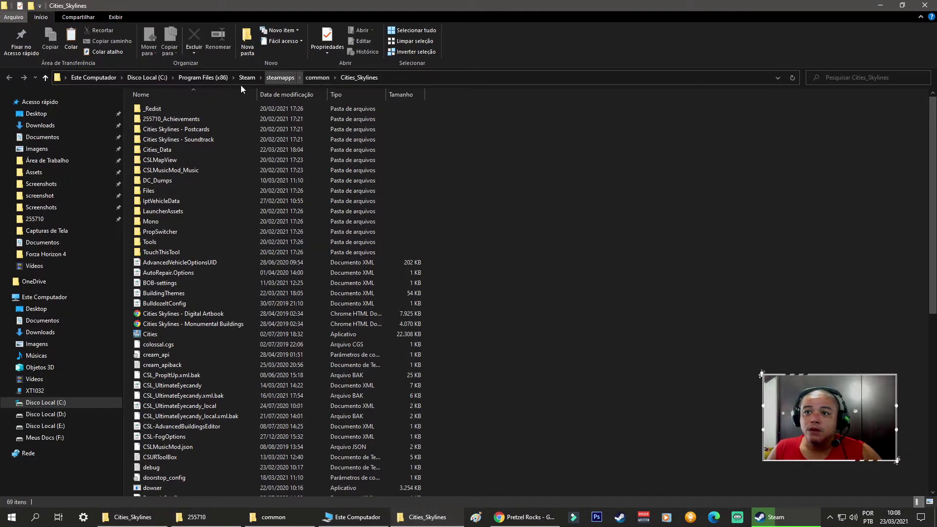
Show the game folder's full path, and copy the Cities_Skylines folder from its parent common folder.
left_click(483, 77)
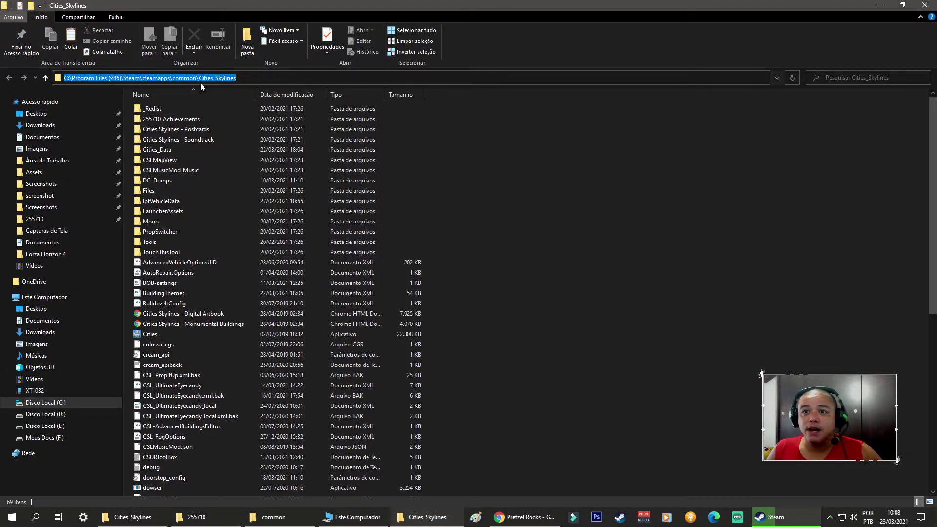
left_click(700, 217)
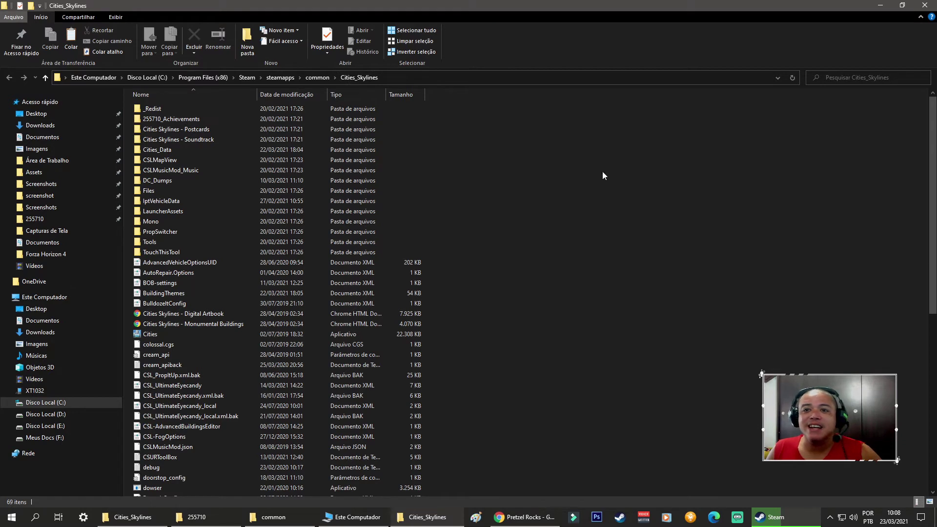
left_click(317, 78)
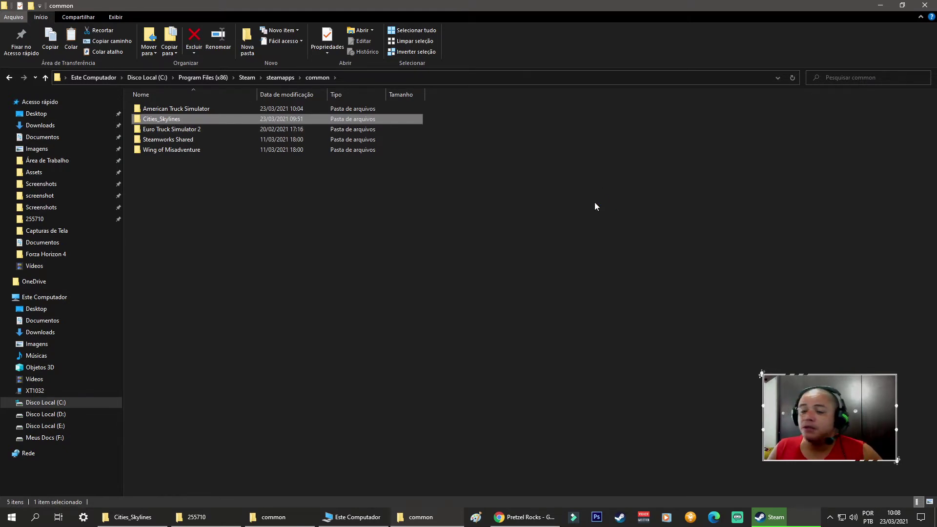
right_click(171, 119)
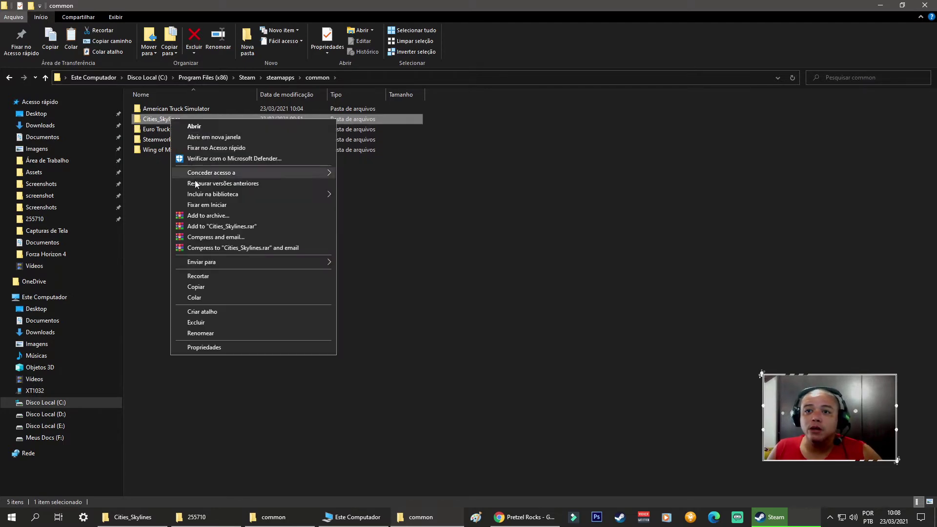
left_click(197, 287)
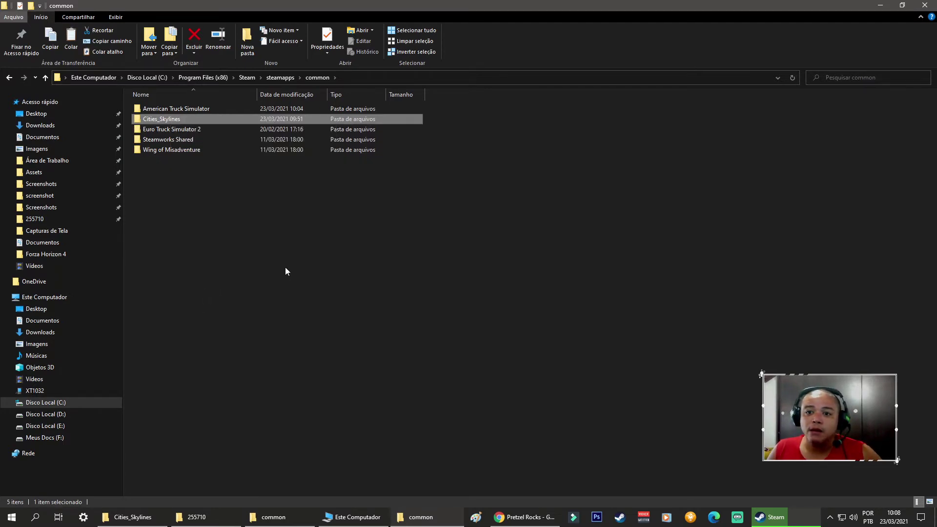
right_click(172, 119)
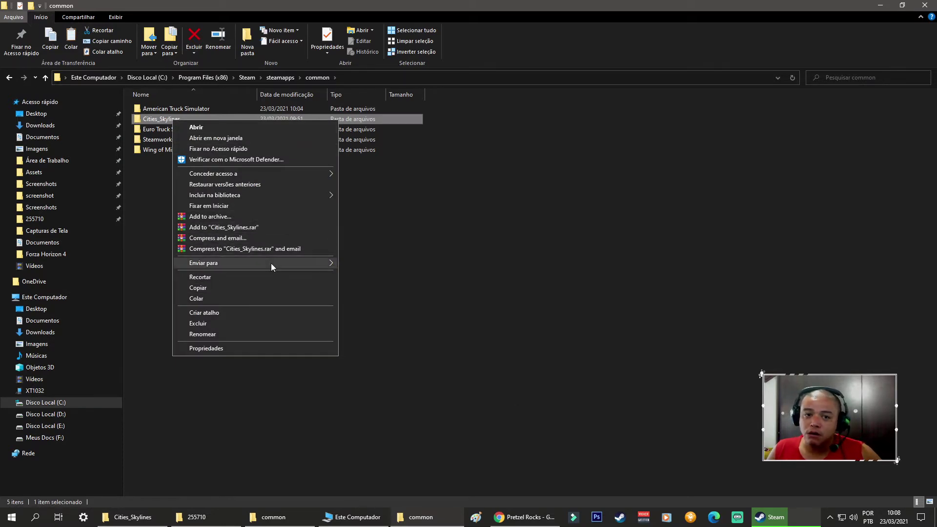
left_click(217, 227)
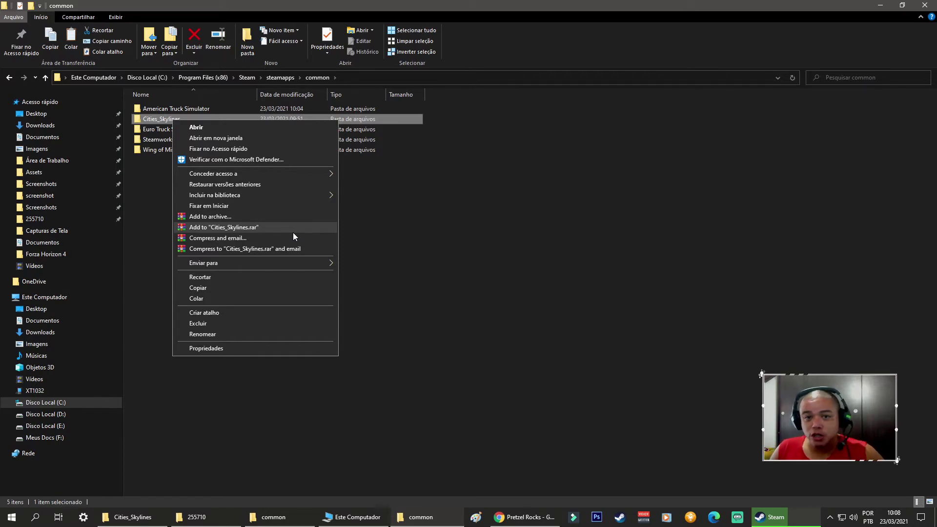
left_click(539, 274)
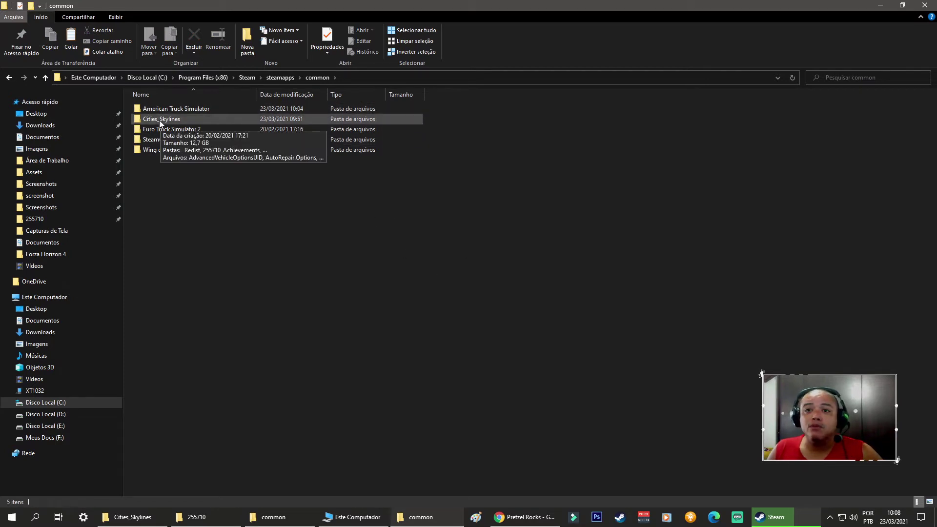
View the drives under Este Computador, and the management options for Cities: Skylines in the Steam library.
left_click(46, 296)
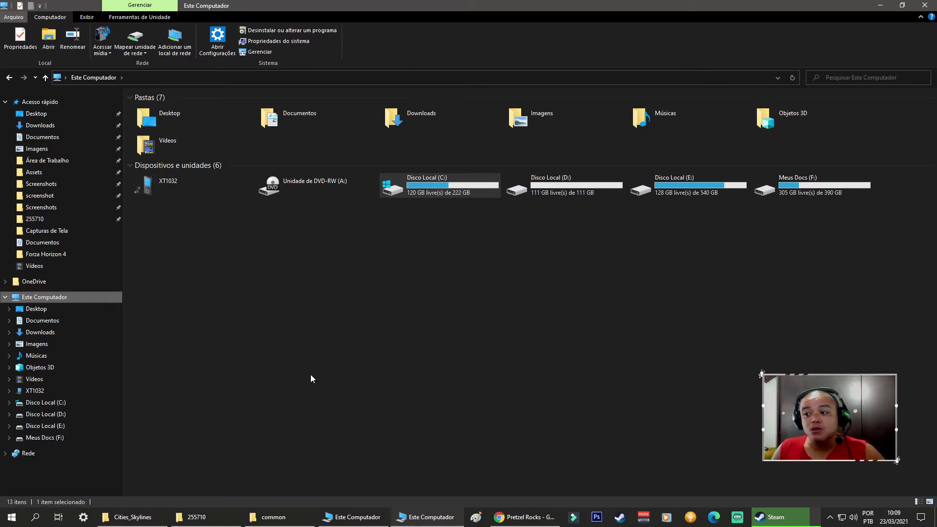
left_click(774, 517)
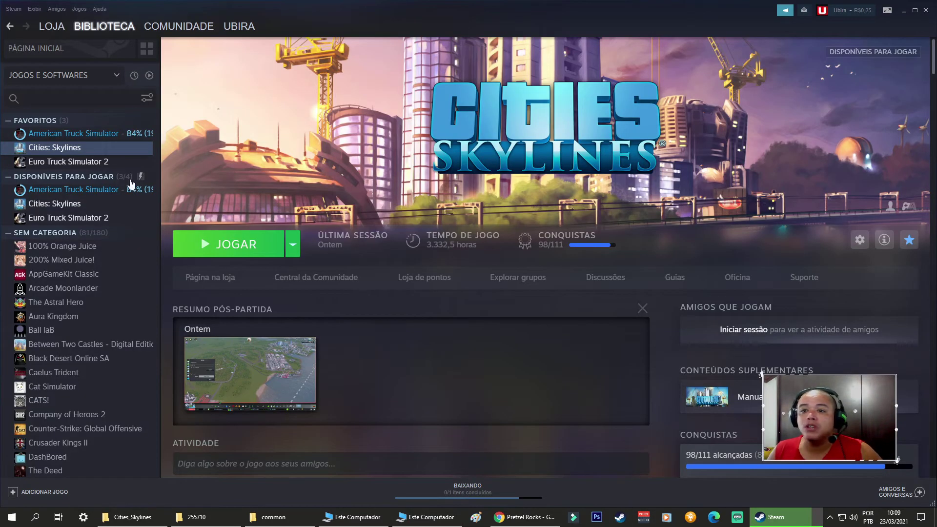
right_click(57, 149)
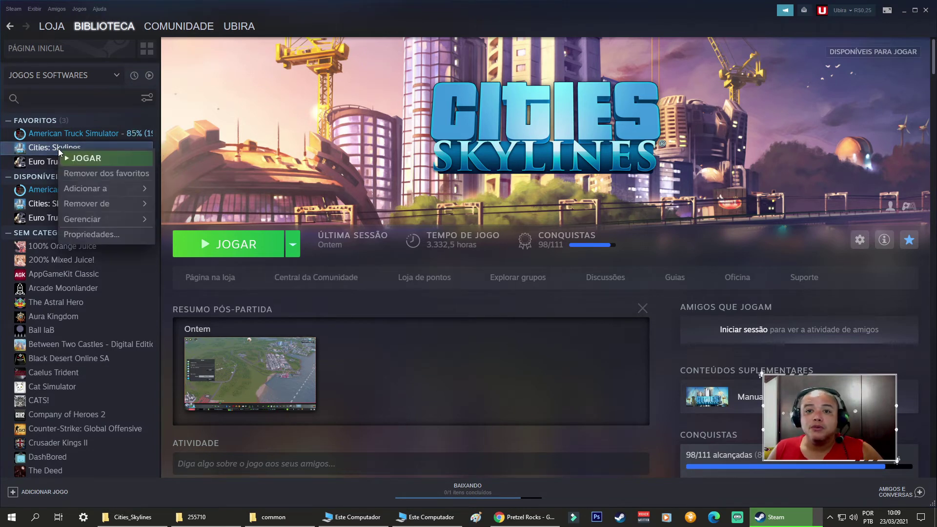
mouse_move(81, 222)
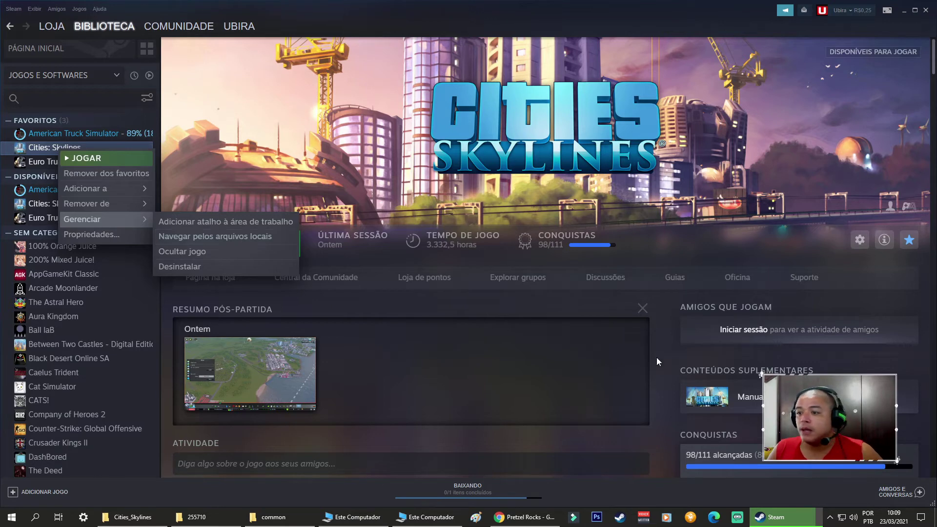
Switch to the Cities_Skylines folder under AppData\Local\Colossal Order, look through its contents and show its full path.
left_click(271, 518)
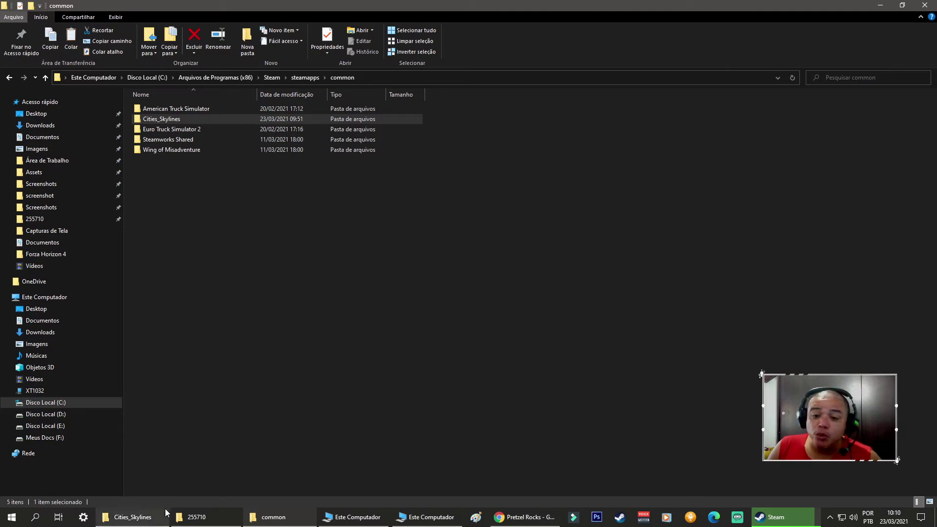
left_click(151, 521)
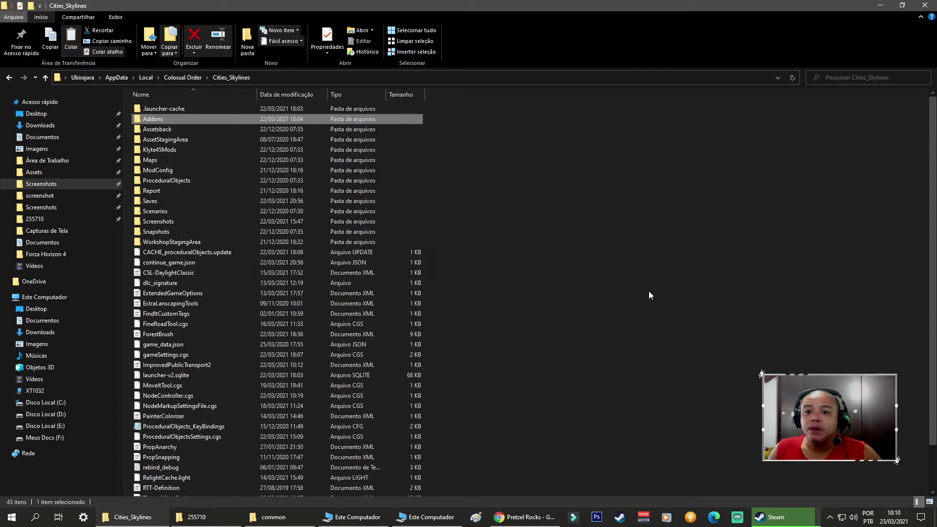
scroll(196, 379, "down", 2)
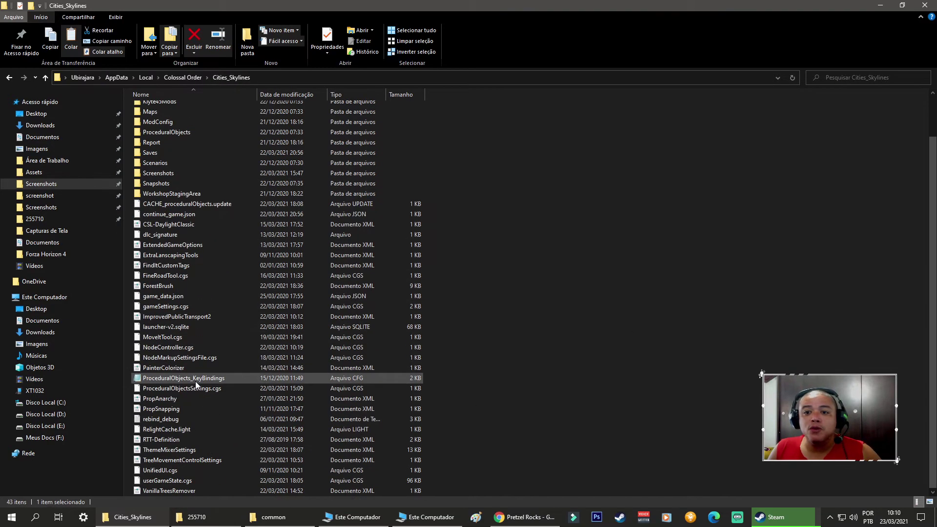
scroll(195, 381, "up", 2)
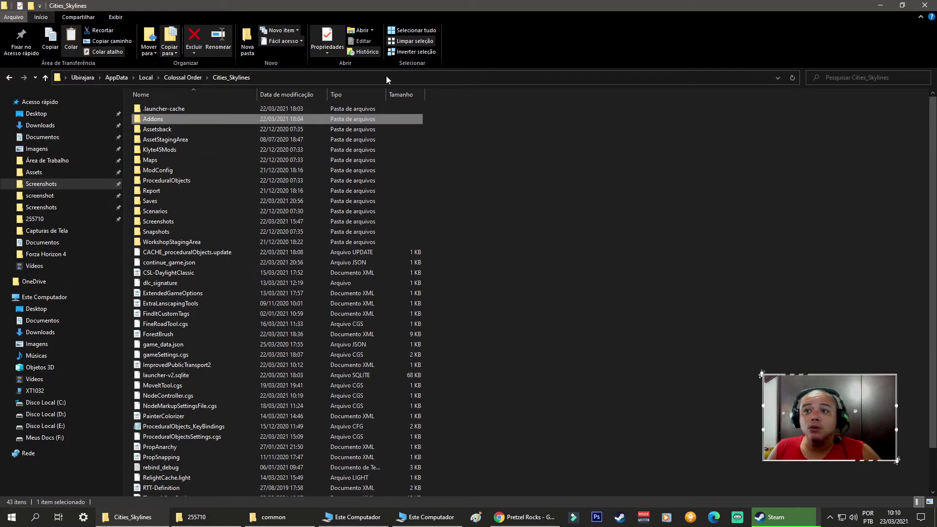
left_click(113, 81)
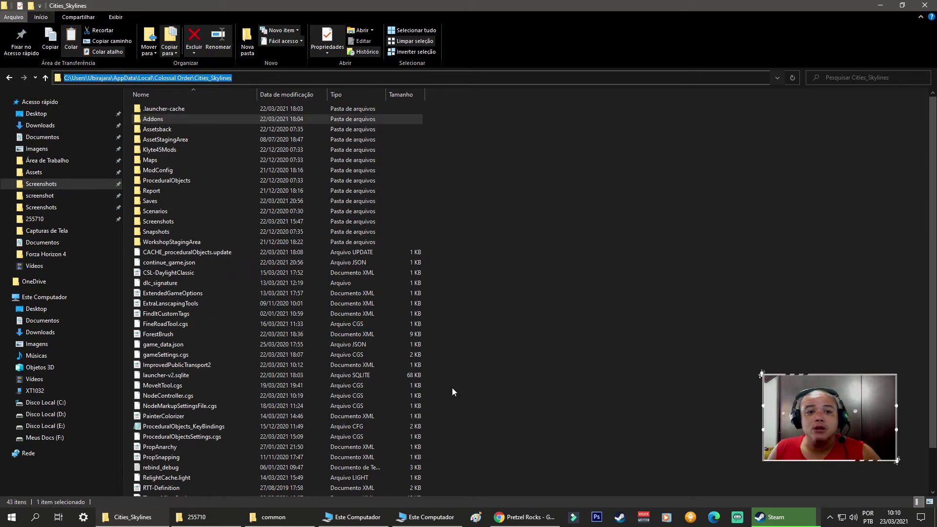
left_click(204, 88)
Go up to the AppData\Local folder and reopen Cities_Skylines from there through the Colossal Order folder.
left_click(147, 78)
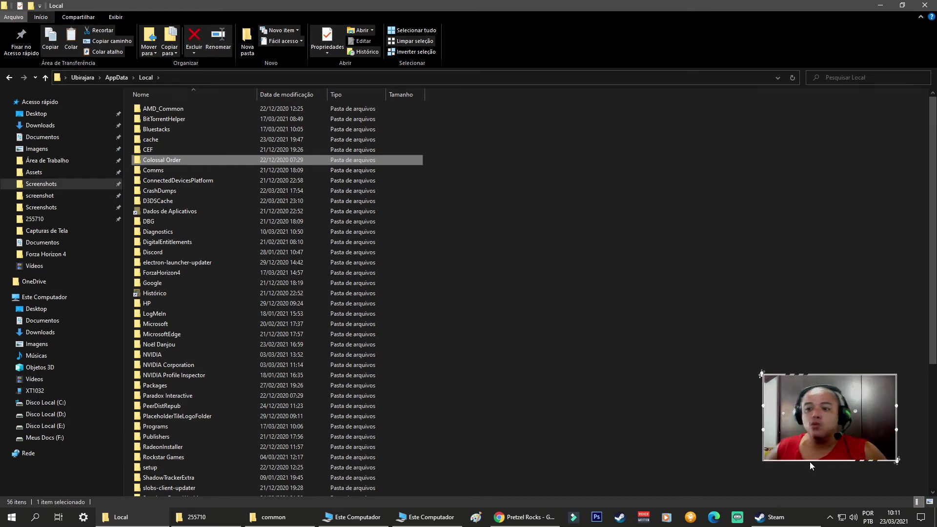
double_click(146, 161)
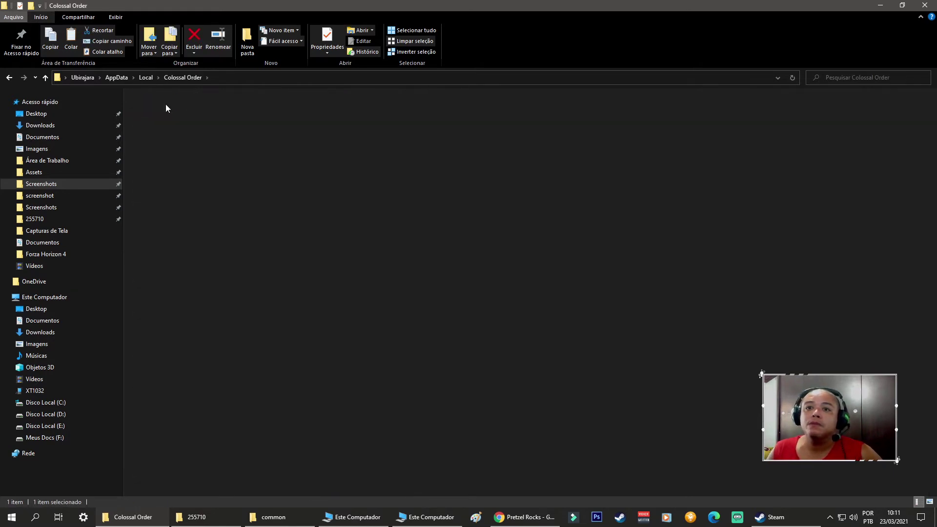
double_click(165, 106)
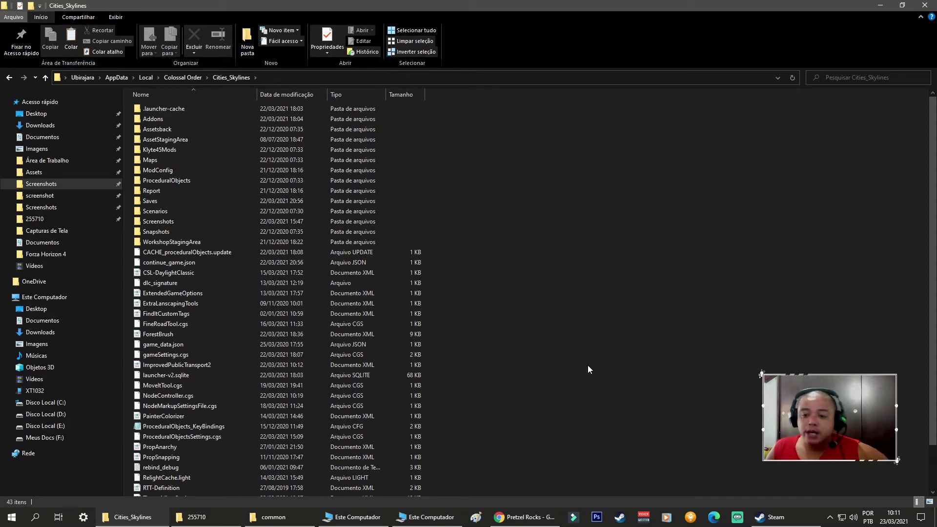
Go from the 255710 folder window up to steamapps and check the game folders inside common.
left_click(196, 516)
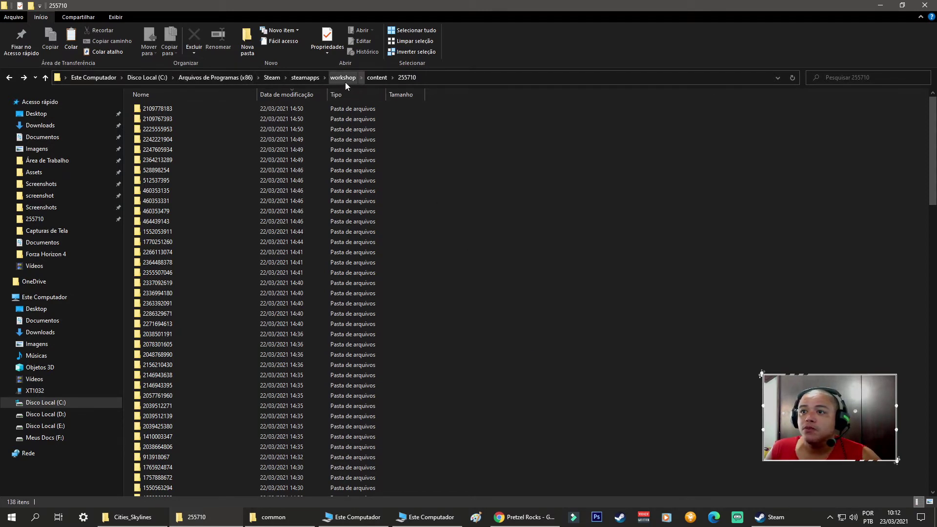
left_click(305, 78)
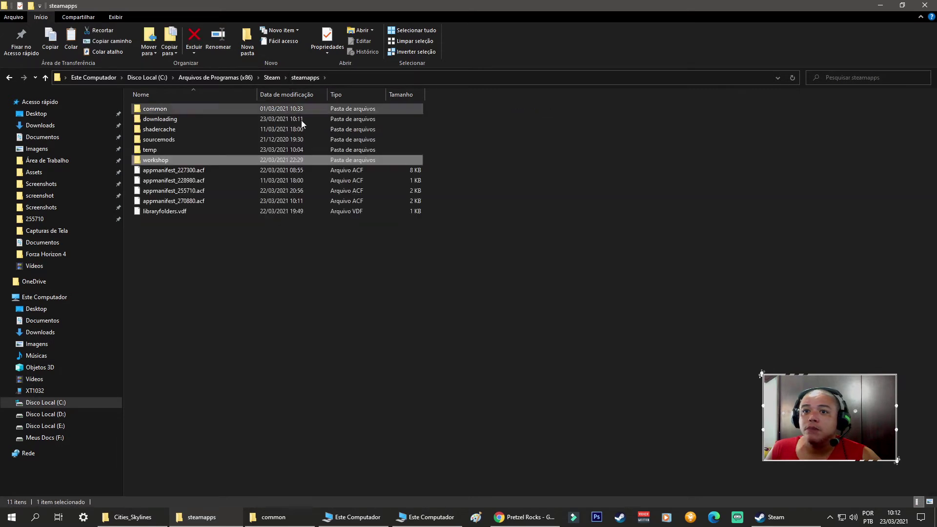
mouse_move(155, 162)
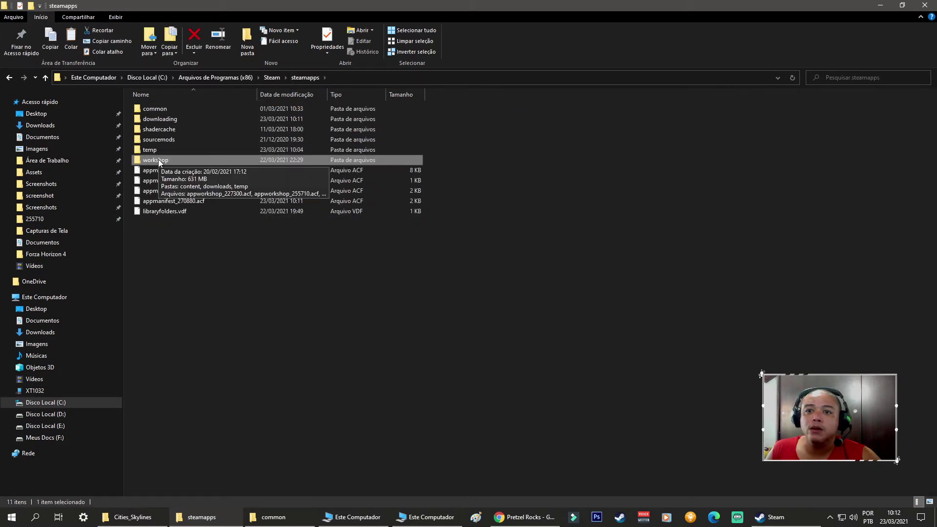
double_click(151, 108)
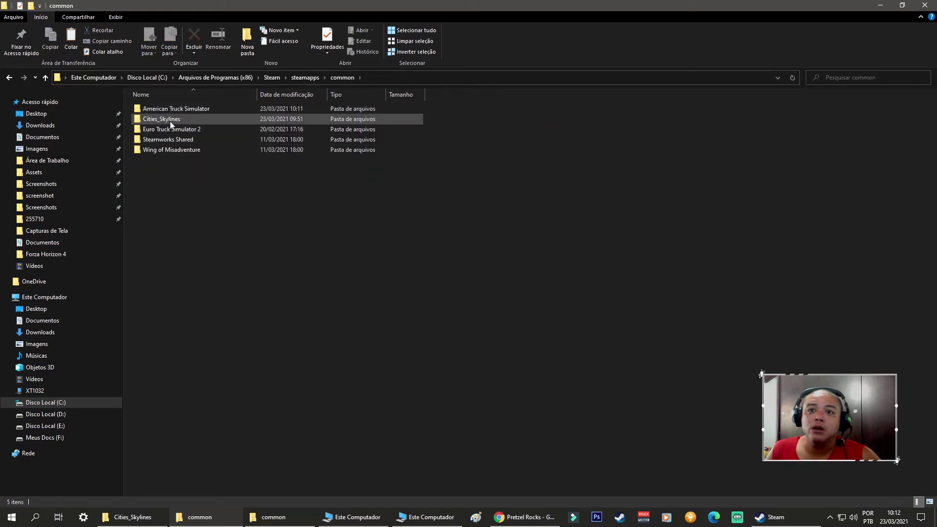
left_click(10, 77)
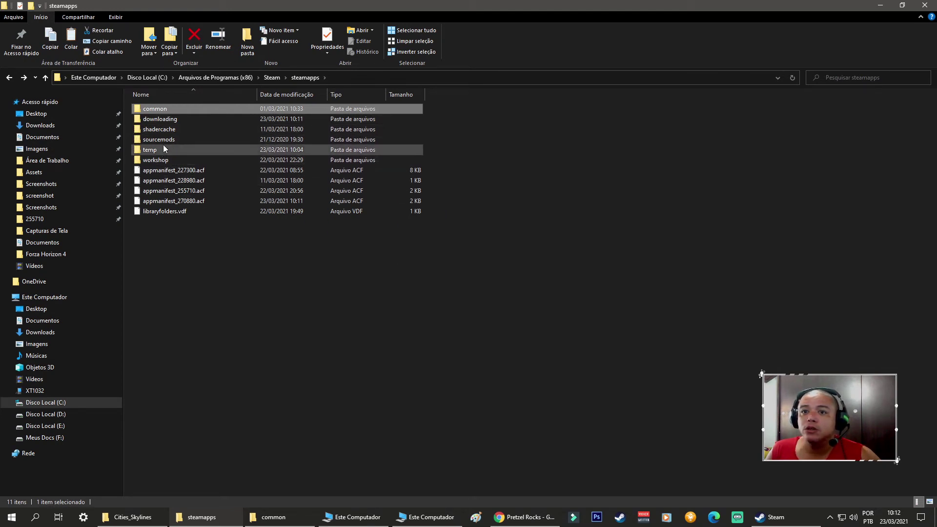
Open the workshop\content\255710 folder from steamapps and look through its item folders.
left_click(161, 159)
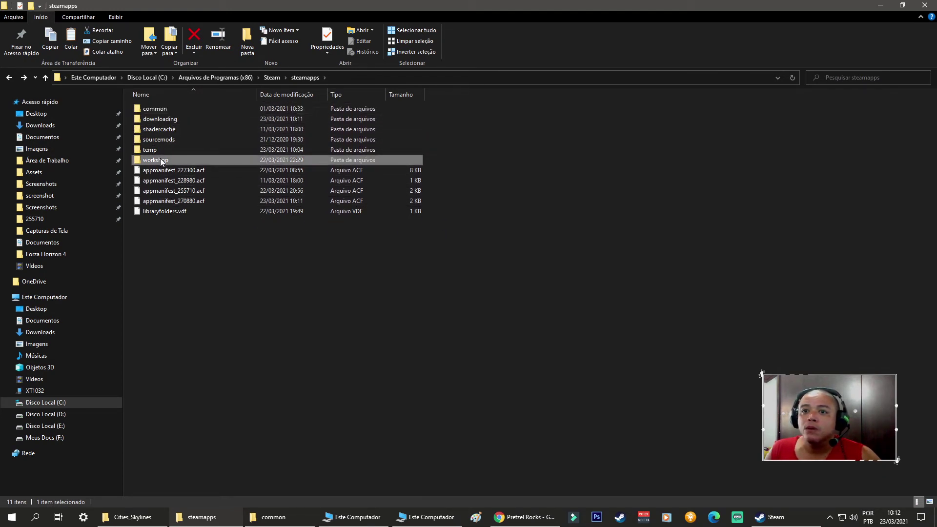
double_click(161, 160)
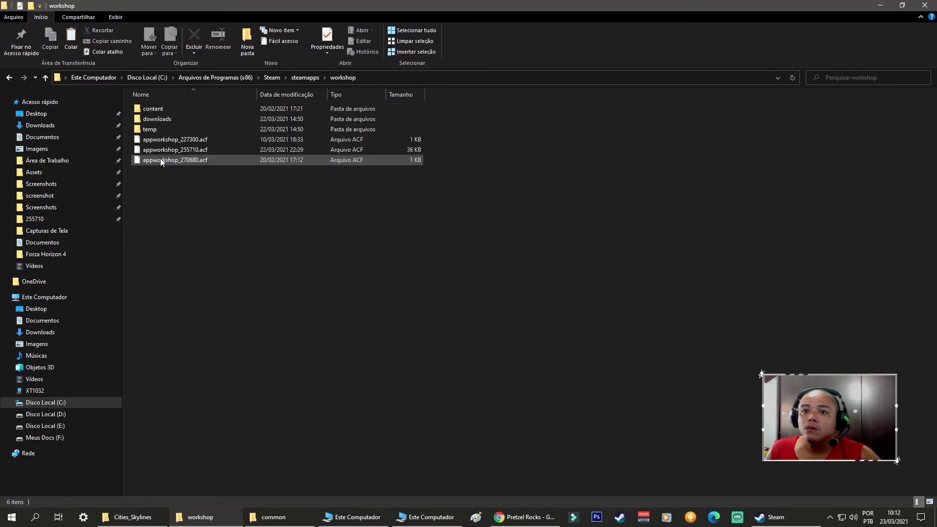
double_click(155, 111)
double_click(151, 121)
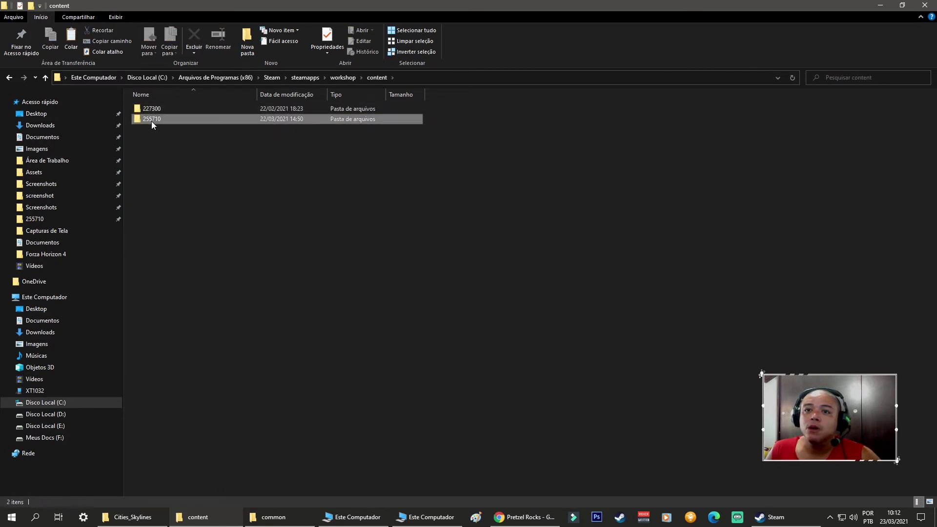
scroll(224, 339, "down", 14)
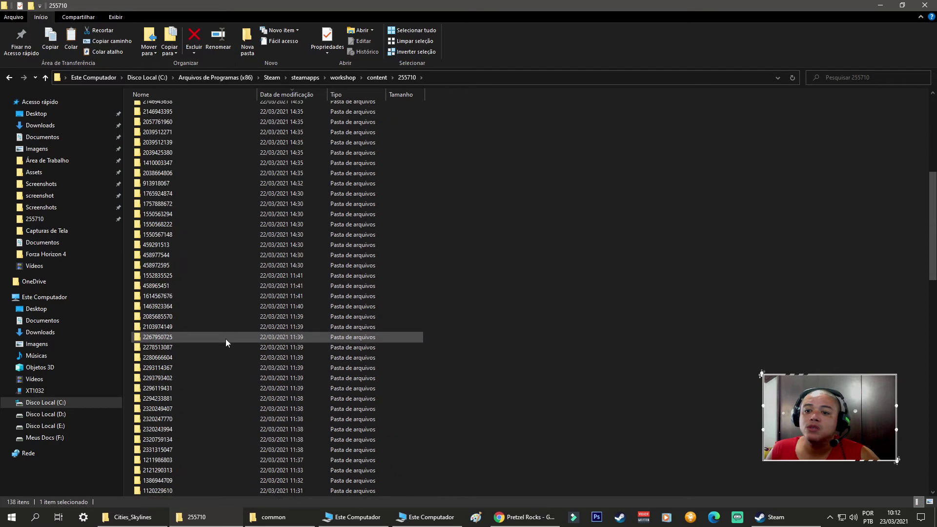
Look through the item folders in 255710, go up to the content folder and check the 255710 folder's details.
left_click(226, 347)
scroll(227, 347, "down", 19)
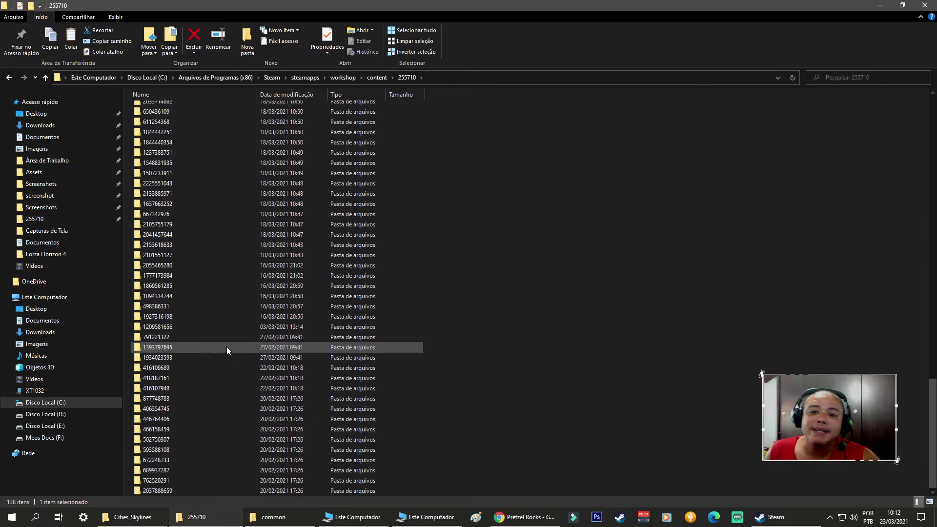
scroll(341, 342, "up", 4)
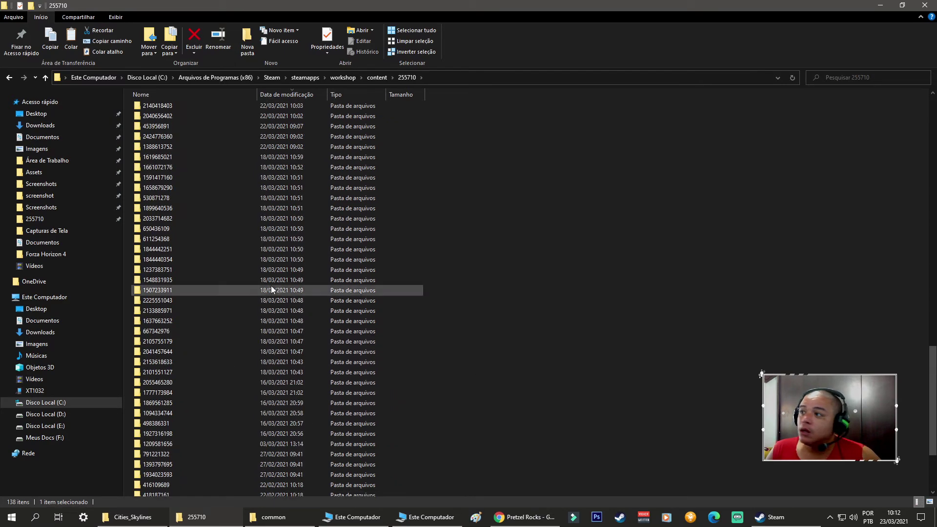
left_click(376, 77)
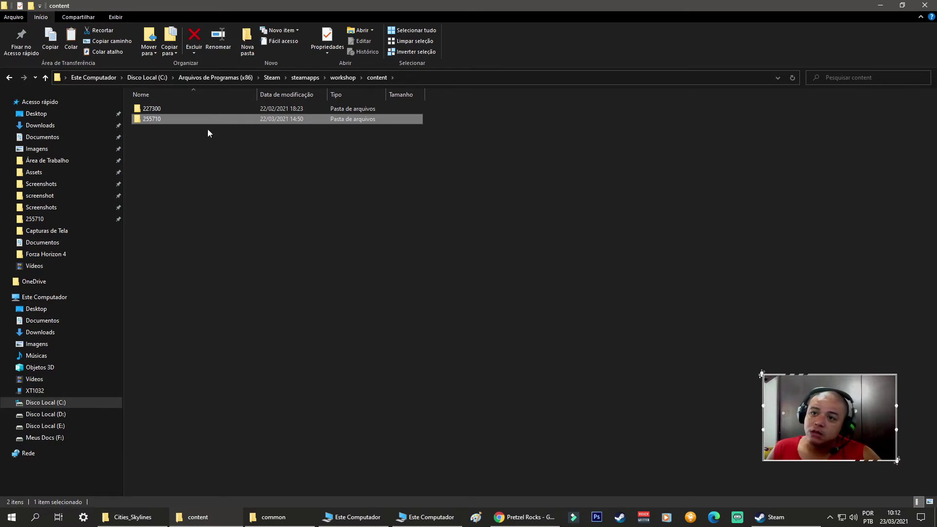
mouse_move(170, 123)
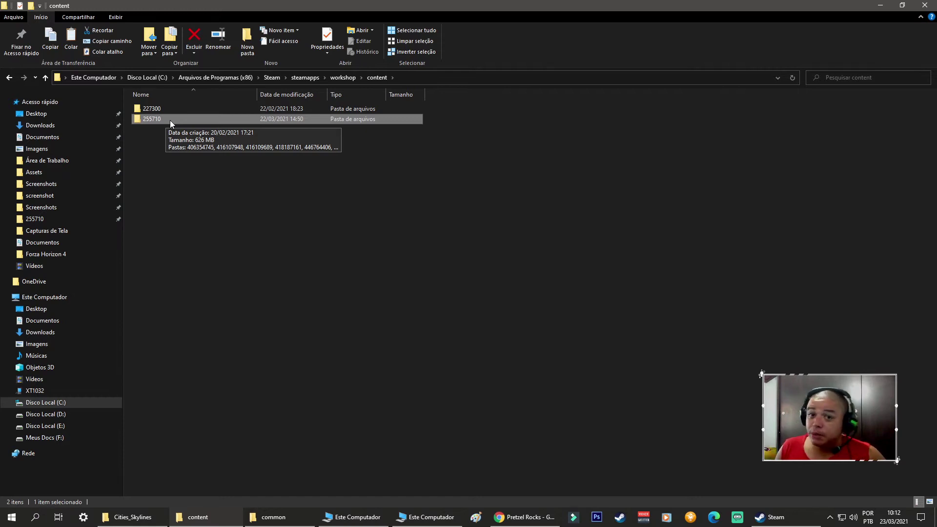
left_click(522, 263)
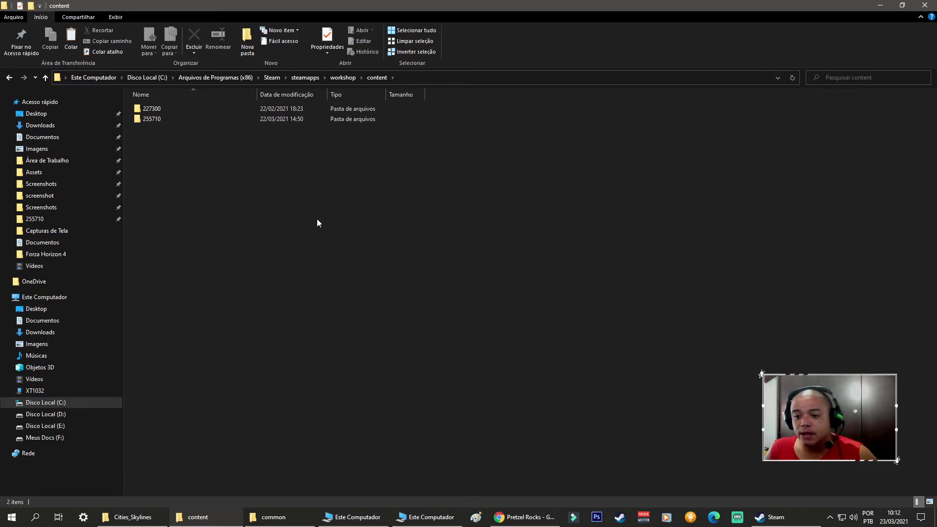
Review the open Cities_Skylines and common folder windows, and reopen the 255710 folder from the content window.
left_click(159, 516)
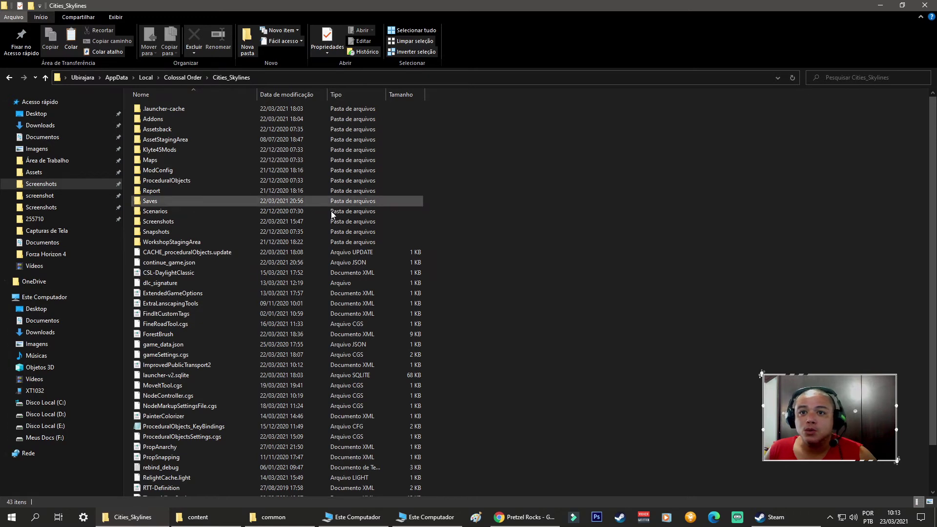
left_click(286, 521)
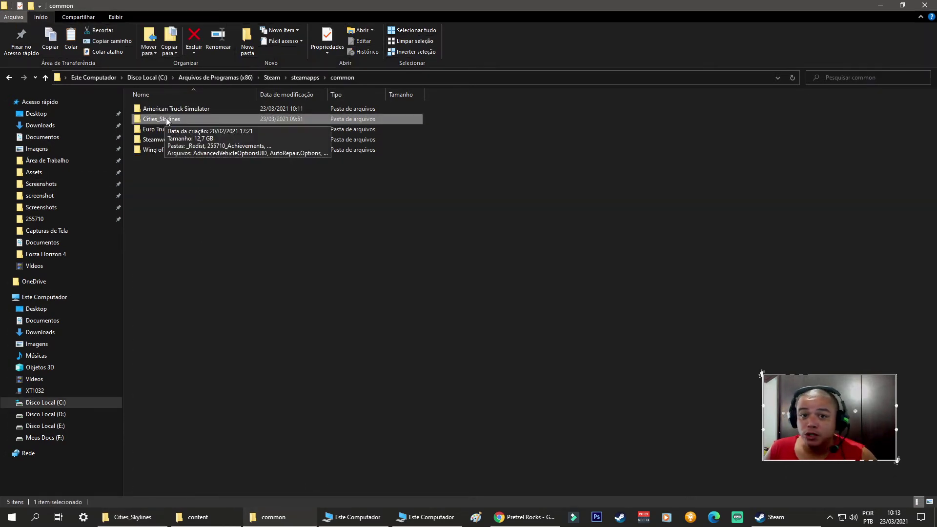
left_click(198, 517)
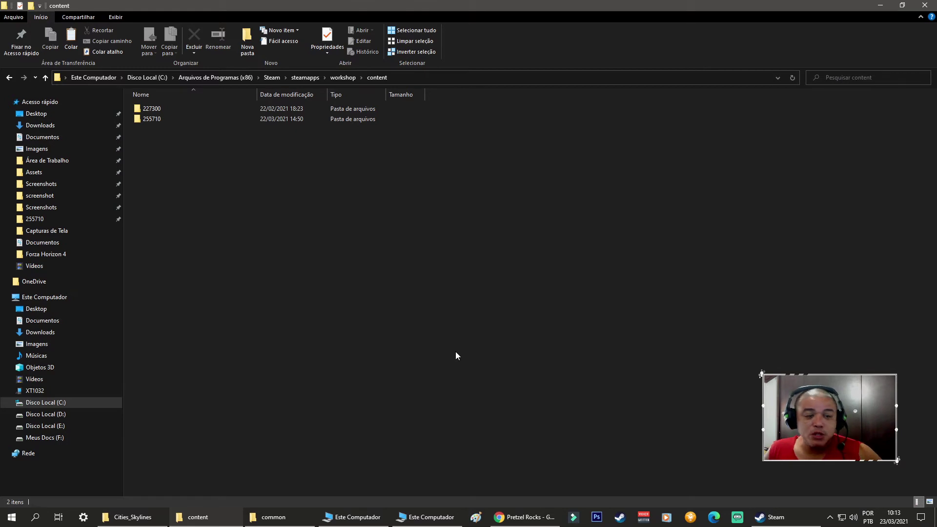
double_click(157, 119)
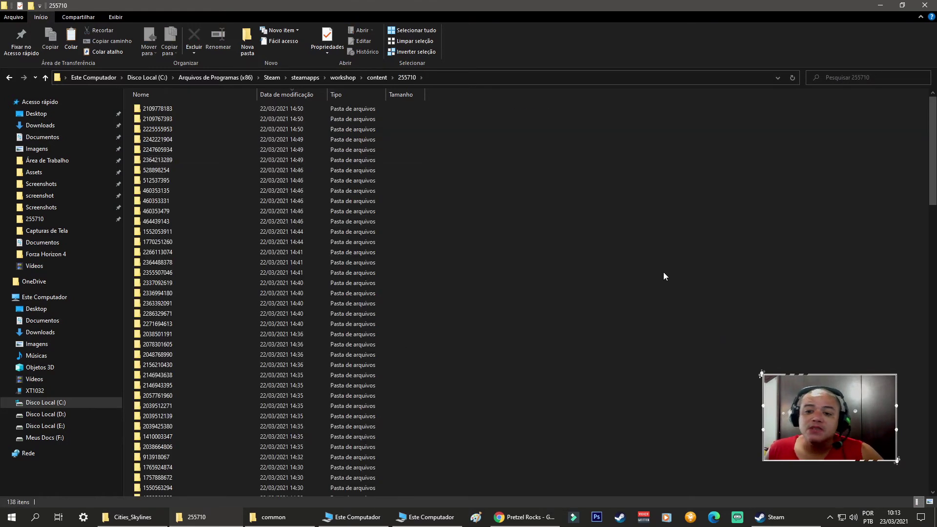
Switch to Chrome and open the CSL Music Mod page from smods.ru in a new tab.
left_click(533, 515)
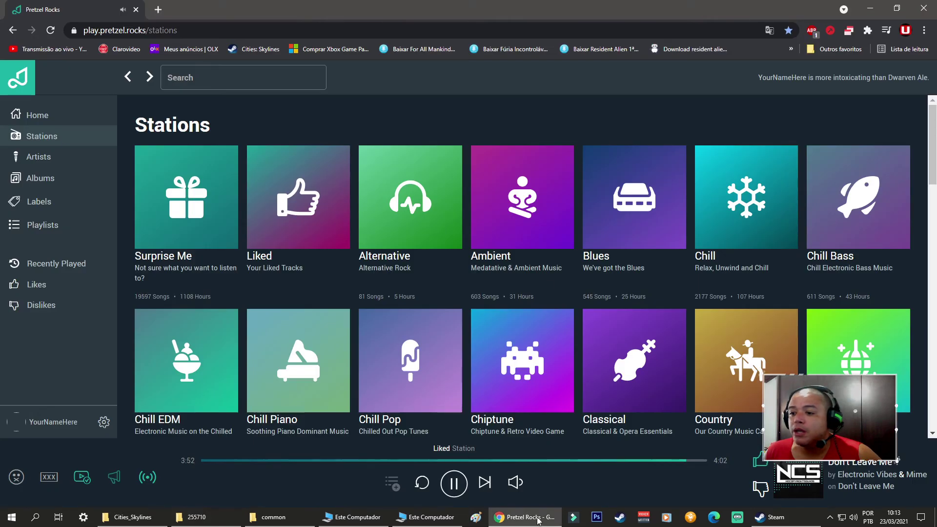
left_click(158, 10)
left_click(196, 33)
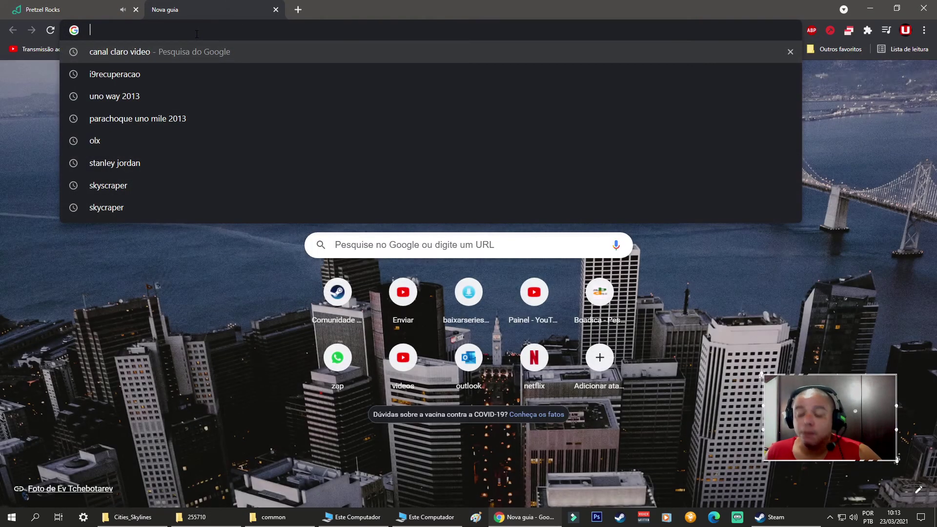
type("smod")
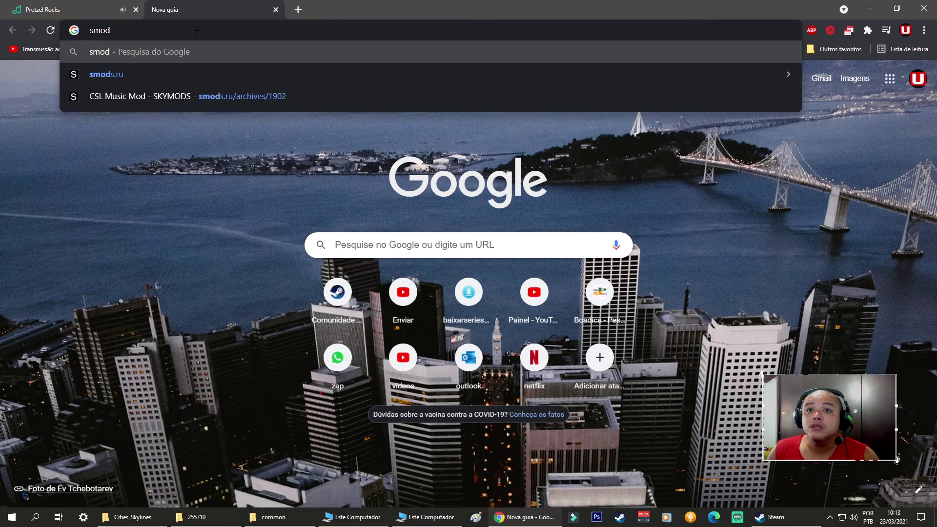
left_click(194, 95)
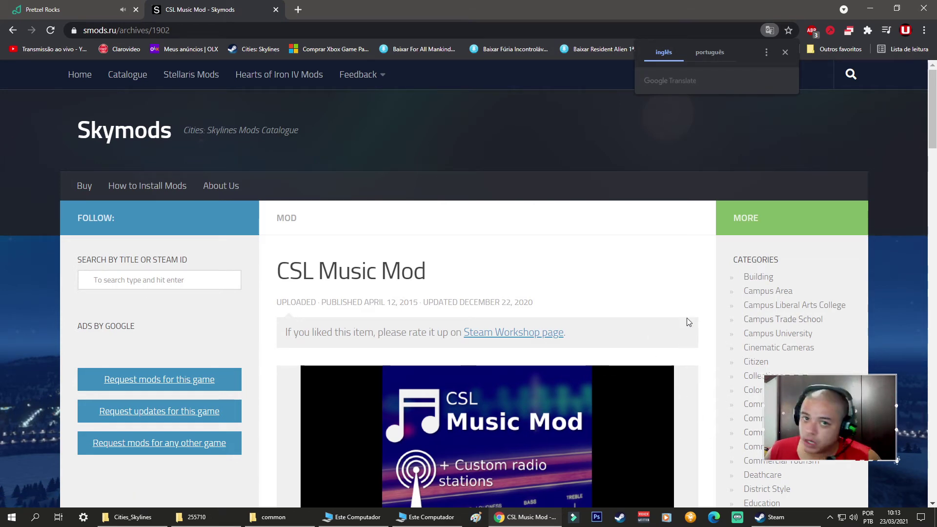
Look through the CSL Music Mod page, examining its description and the list of mod categories.
scroll(688, 322, "down", 7)
scroll(688, 322, "up", 5)
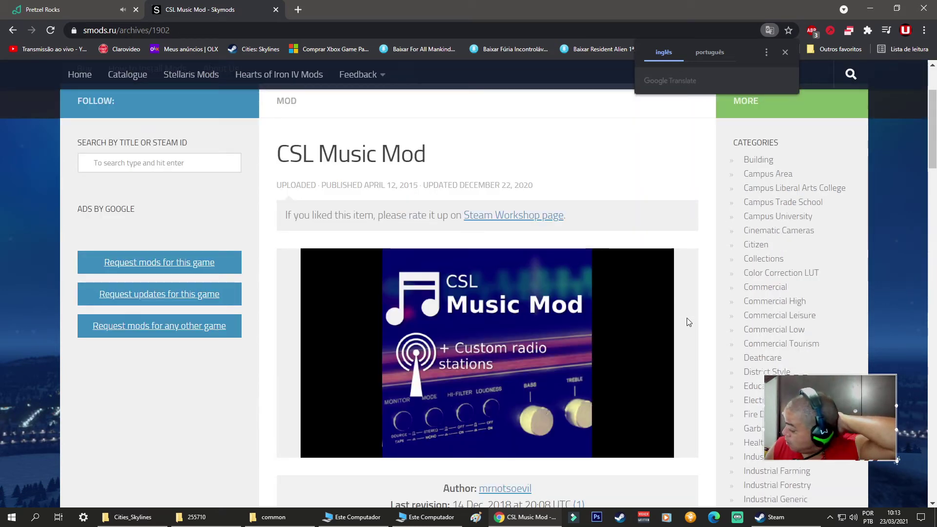
scroll(638, 303, "down", 8)
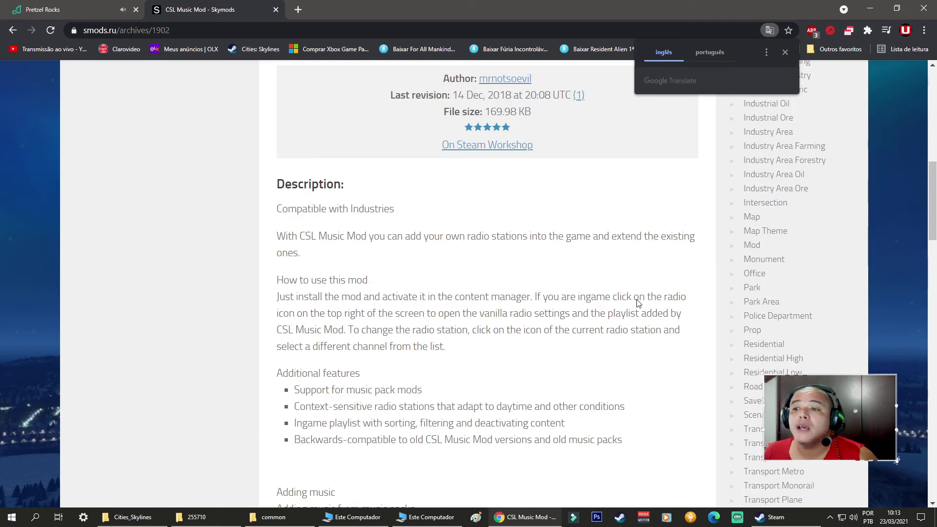
scroll(387, 308, "down", 2)
scroll(504, 360, "up", 8)
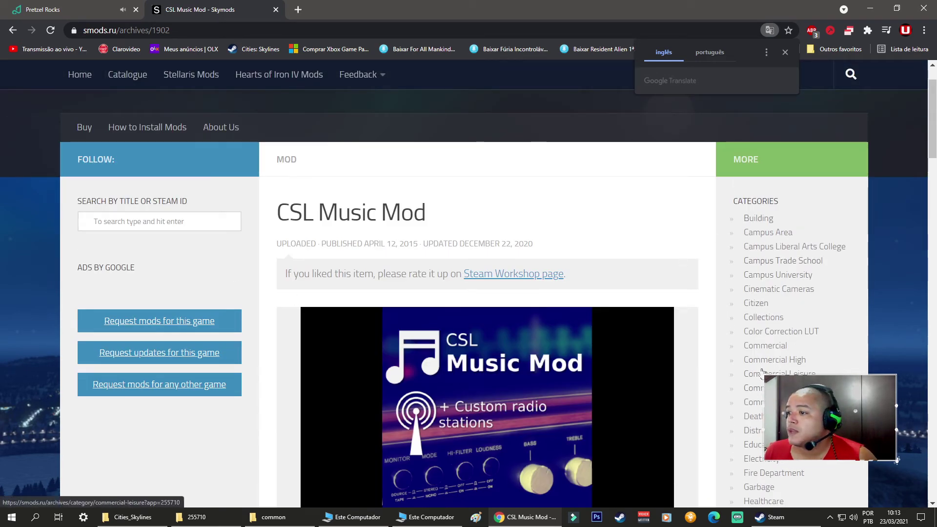
scroll(762, 372, "down", 3)
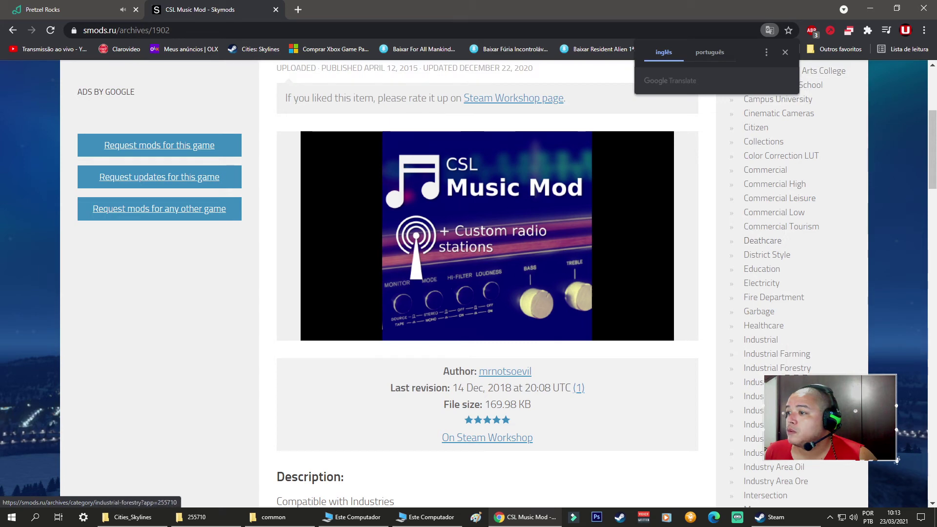
scroll(772, 264, "down", 8)
scroll(754, 279, "down", 3)
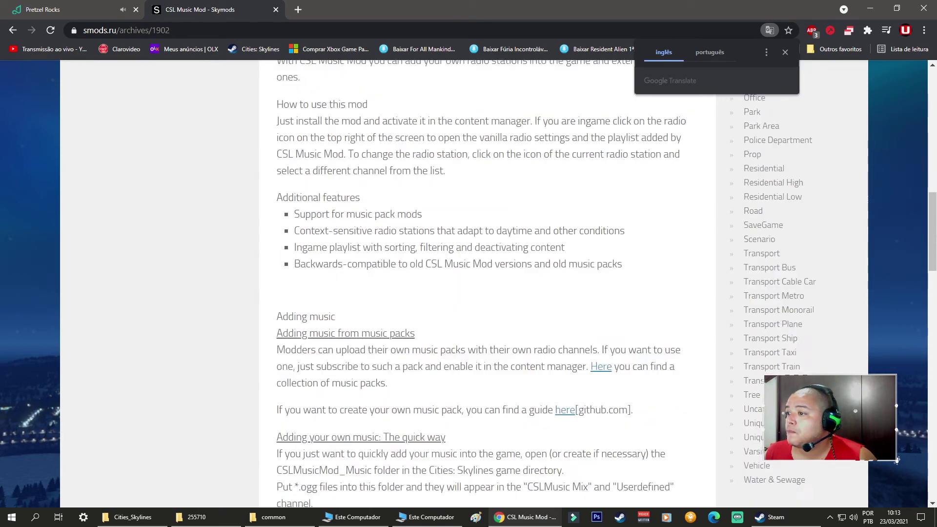
Open the Tree category and view the Ponderosa Pine Forest Megapack's download page, closing its tab without downloading.
left_click(752, 277)
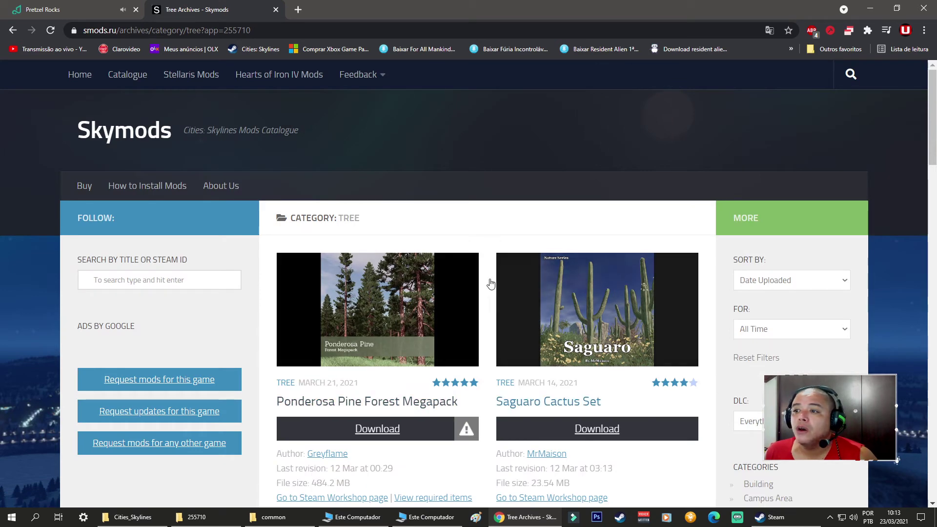
scroll(463, 297, "down", 5)
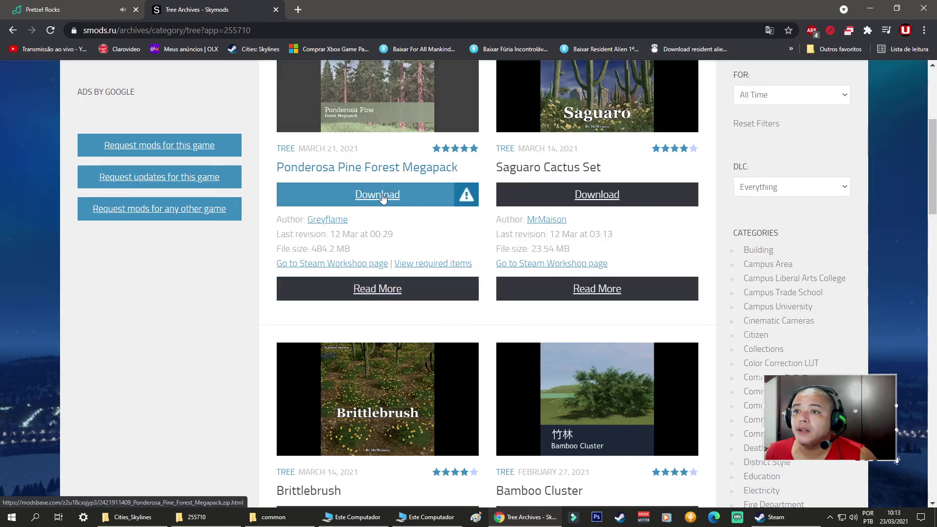
mouse_move(471, 197)
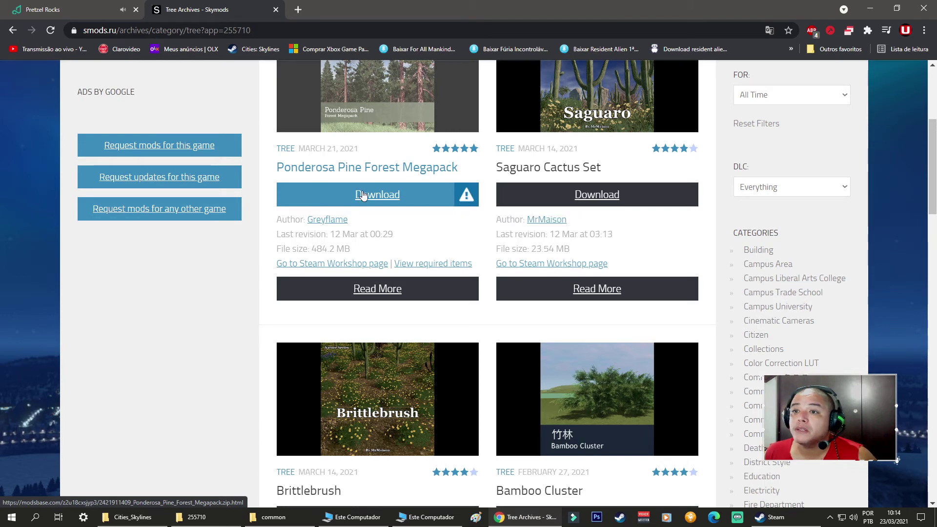
left_click(367, 194)
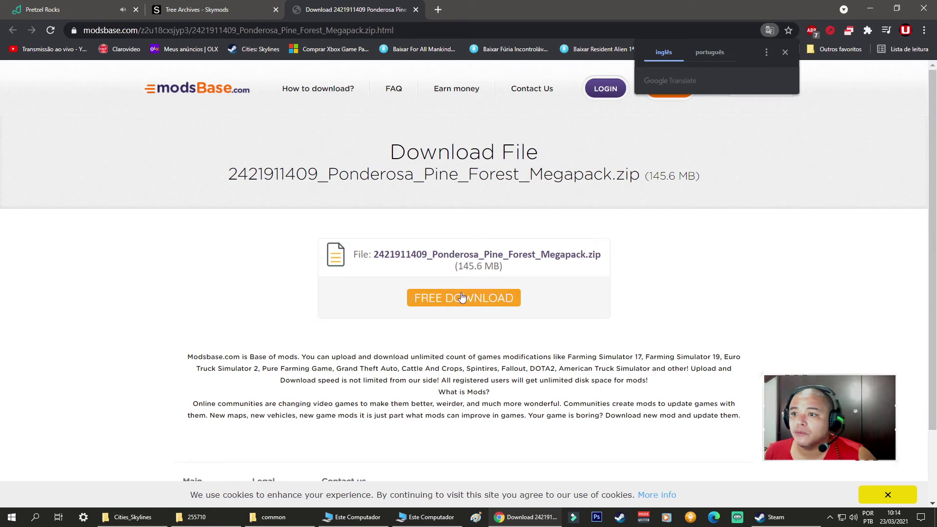
left_click(416, 10)
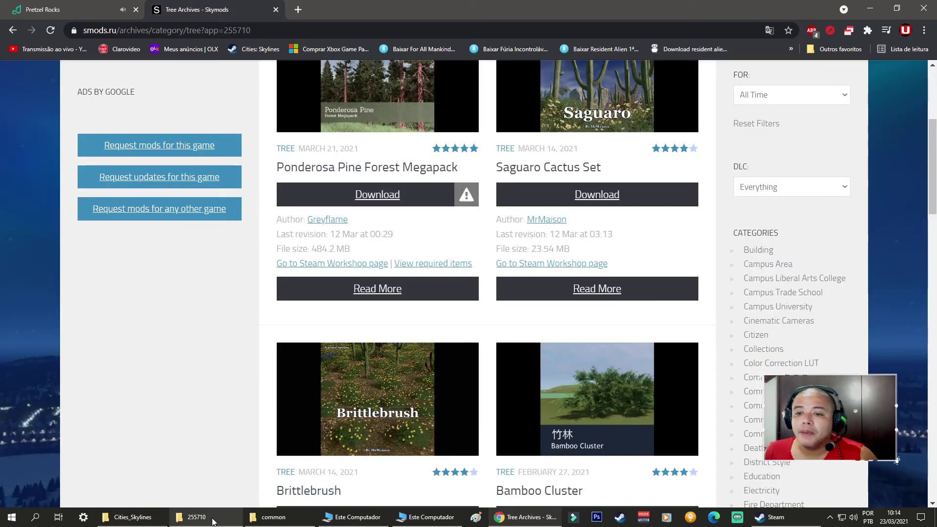
Switch to the Cities_Skylines folder in File Explorer and check the Assets and MapThemes folders inside Addons.
left_click(140, 520)
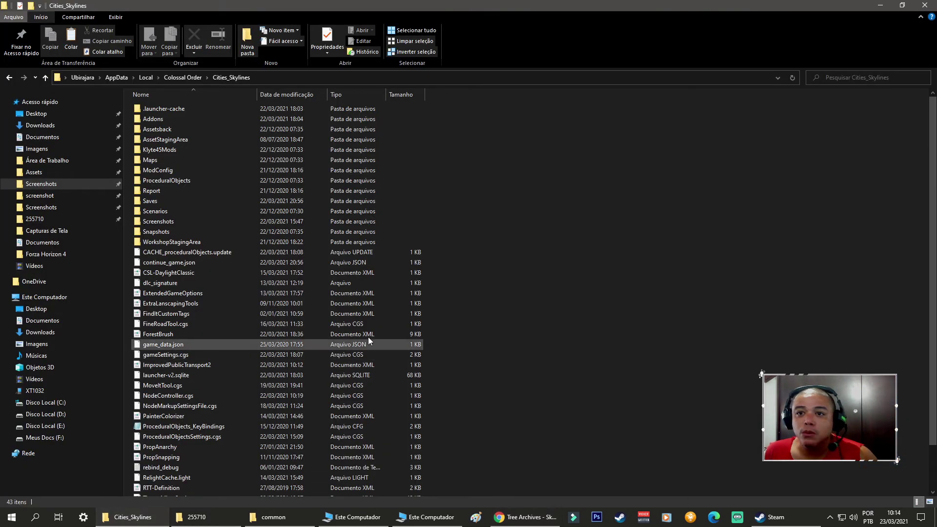
left_click(149, 120)
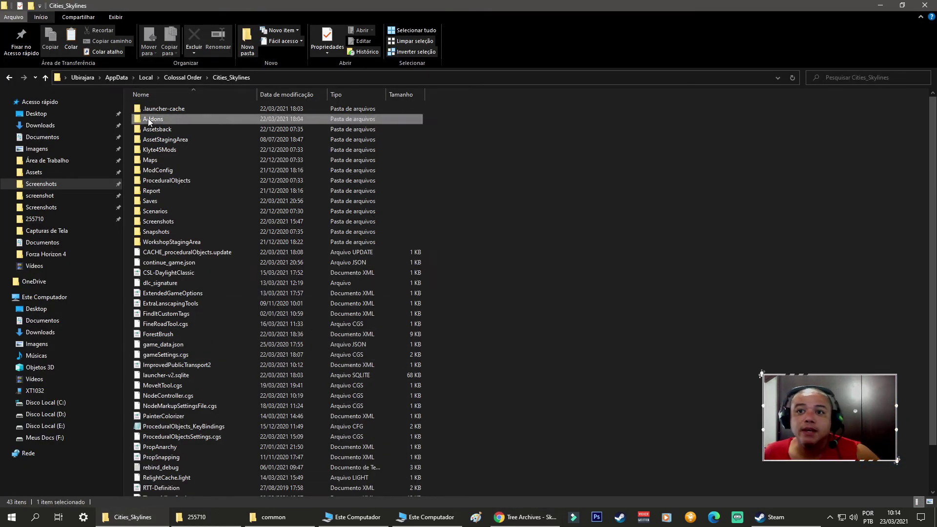
double_click(148, 118)
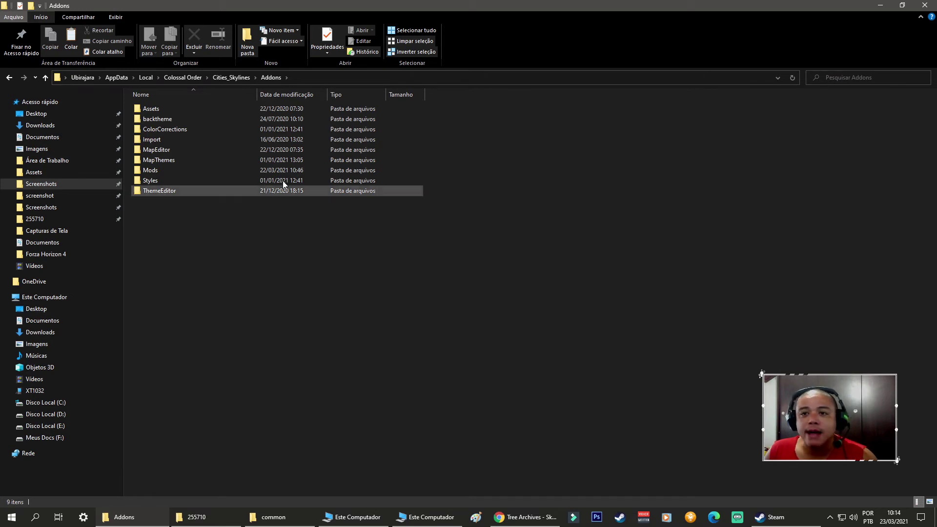
double_click(154, 111)
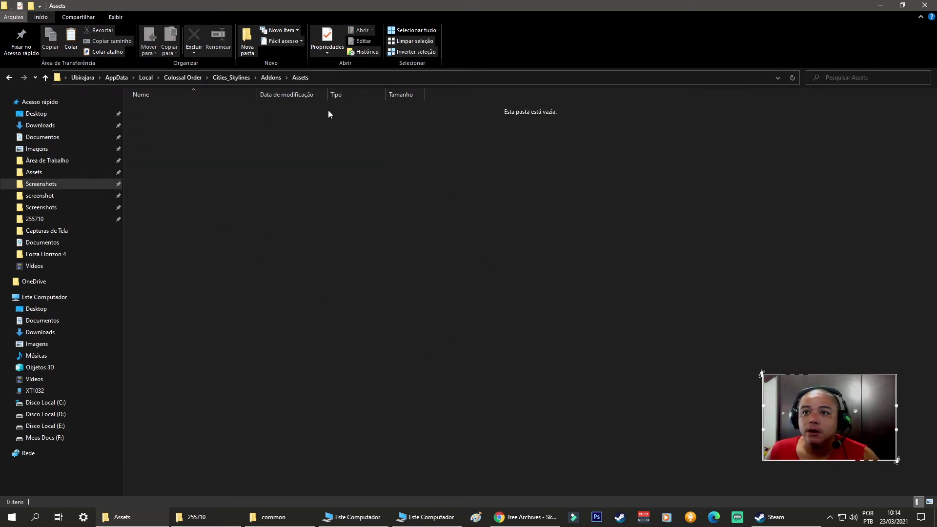
left_click(274, 78)
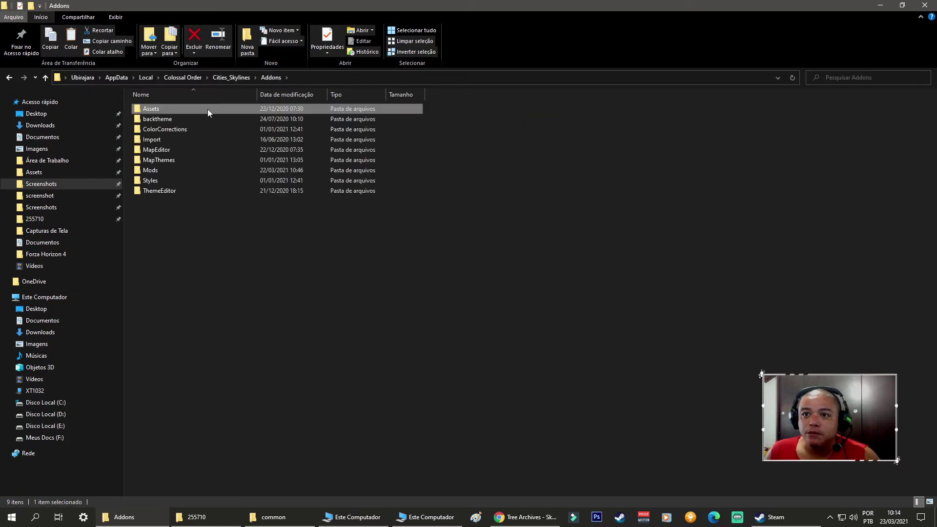
left_click(166, 160)
double_click(166, 161)
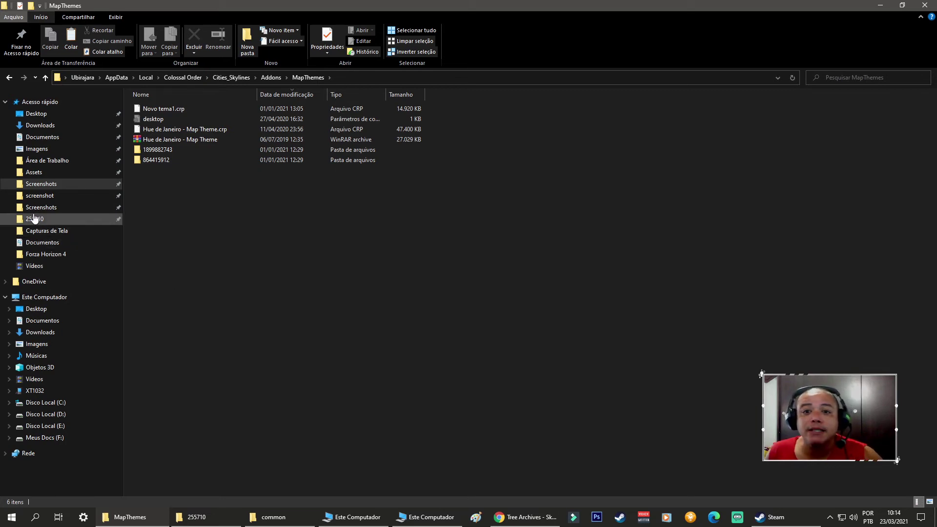
Close the Skymods tab in Chrome and minimize the browser to return to the 255710 folder window.
left_click(200, 517)
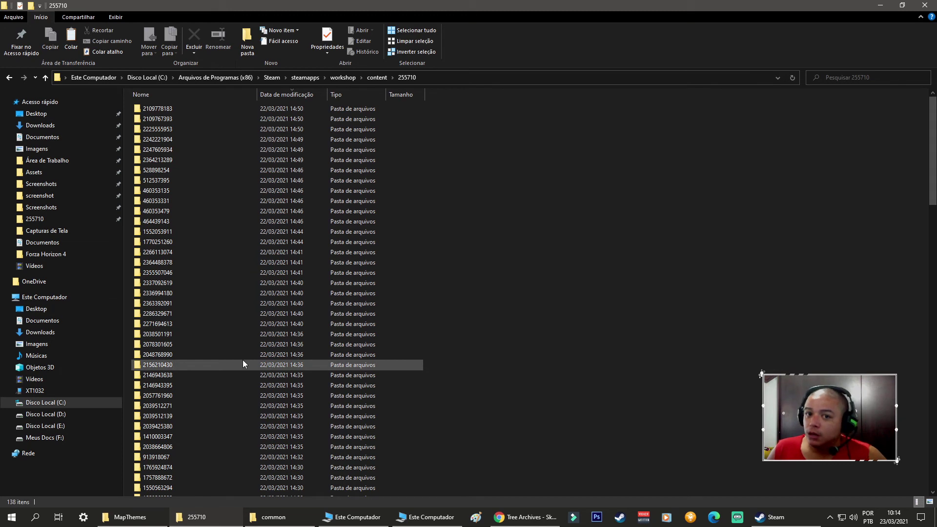
mouse_move(459, 525)
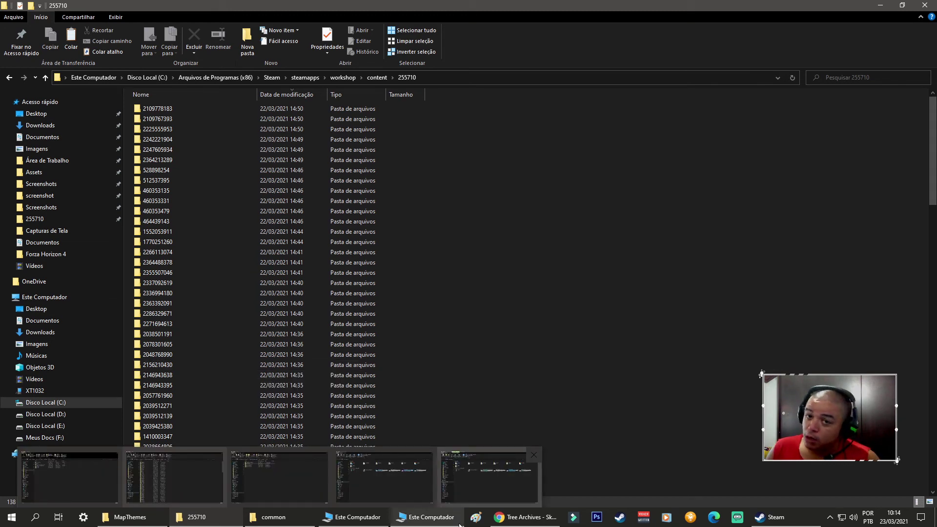
mouse_move(536, 526)
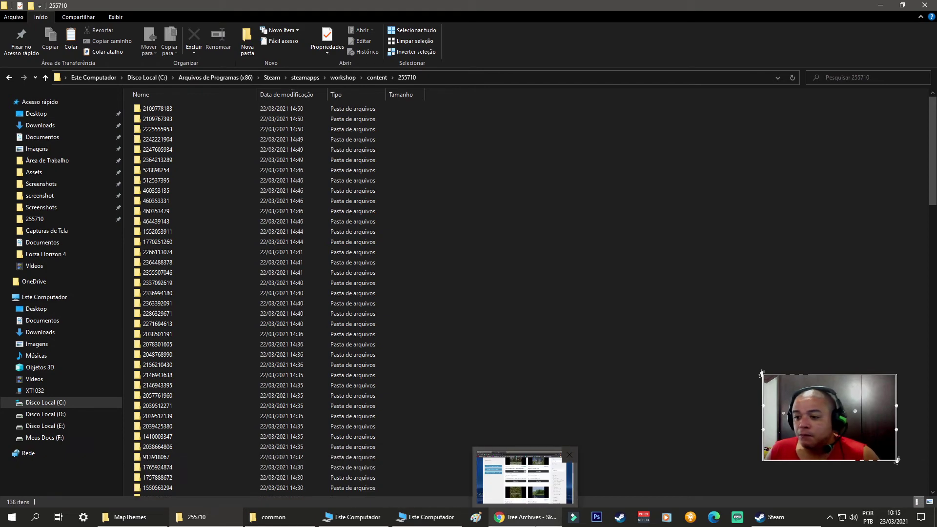
left_click(525, 476)
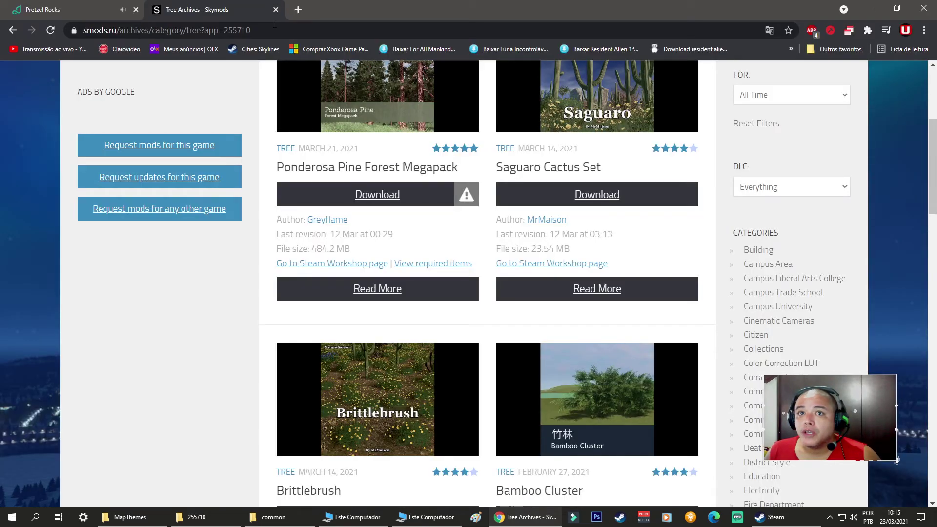
left_click(275, 9)
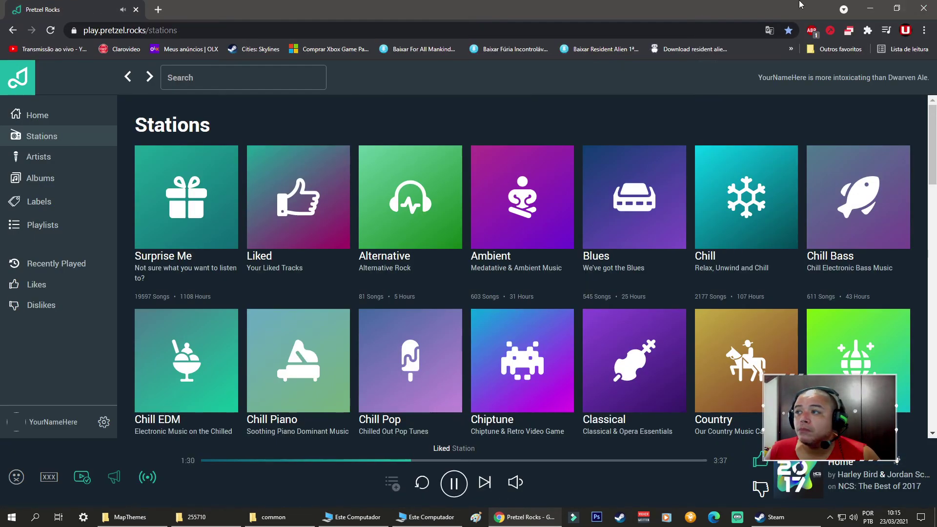
left_click(872, 6)
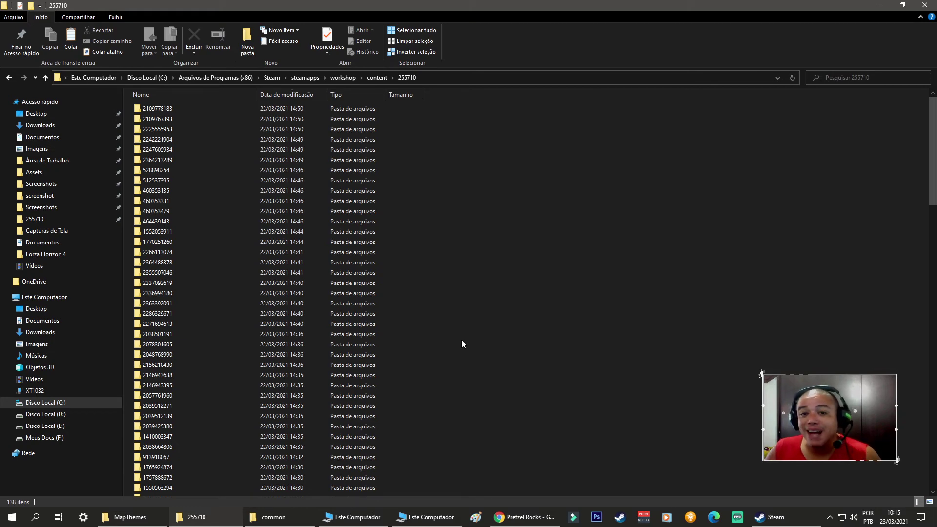
Close the spare Este Computador window and go from the MapThemes folder up to the Addons folder.
left_click(431, 517)
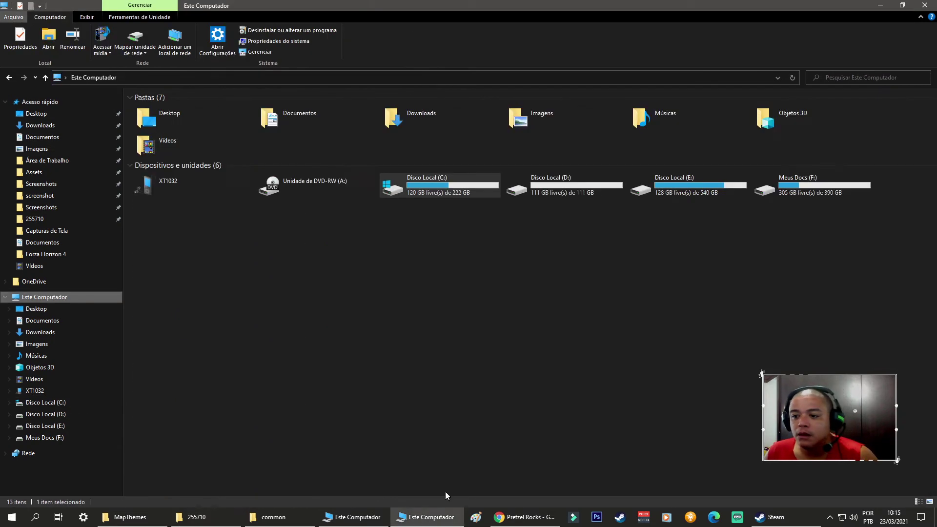
left_click(923, 5)
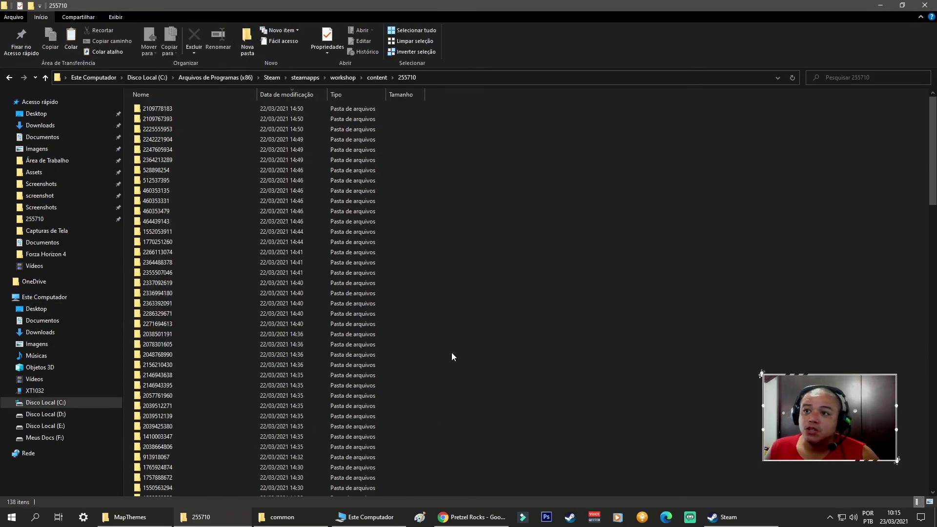
left_click(131, 517)
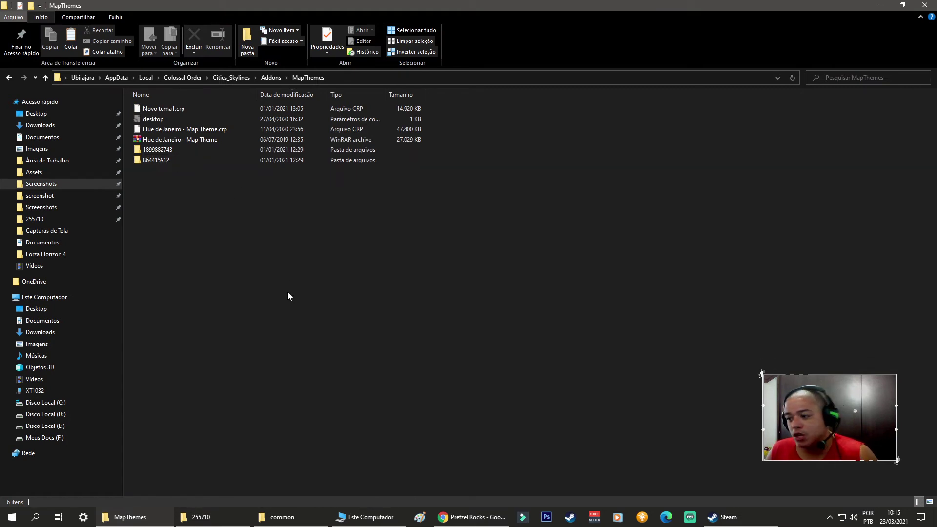
left_click(270, 78)
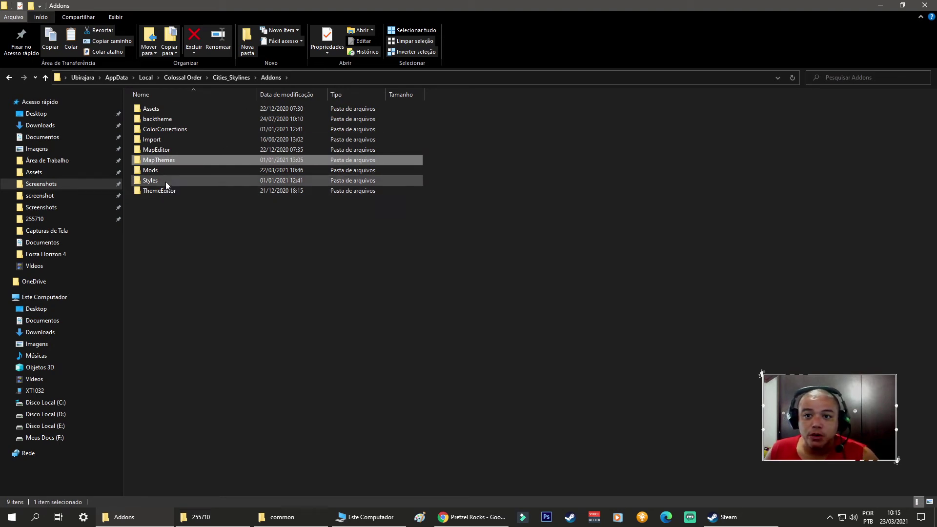
Check the contents of the ColorCorrections and Styles folders inside Addons, returning to Addons after each.
double_click(167, 129)
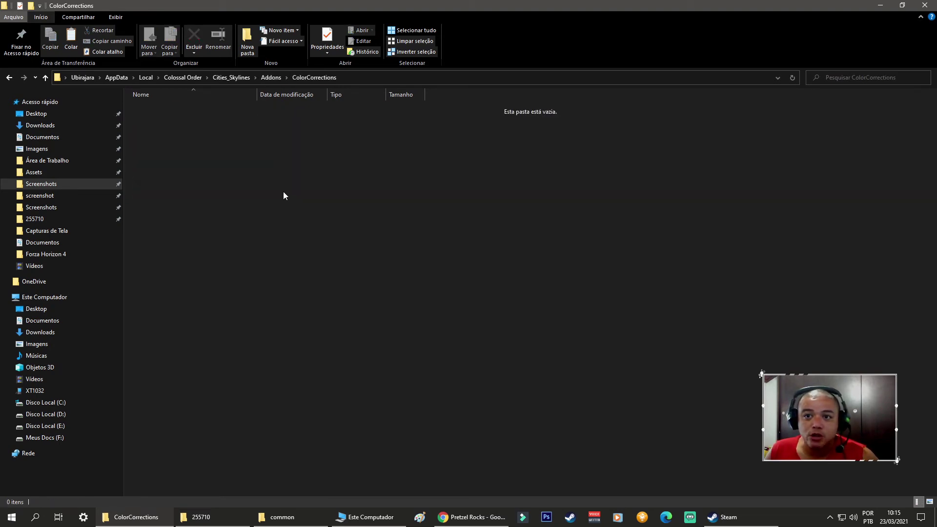
left_click(9, 77)
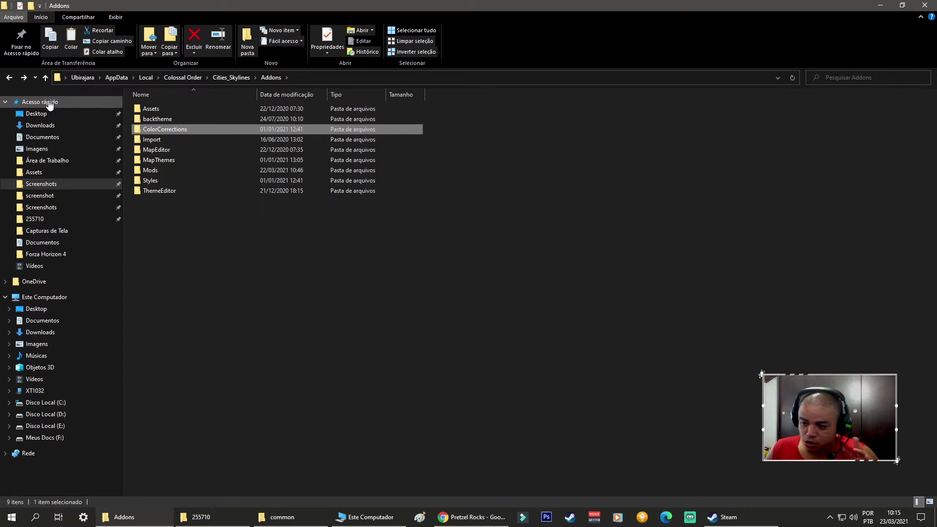
double_click(154, 180)
left_click(10, 77)
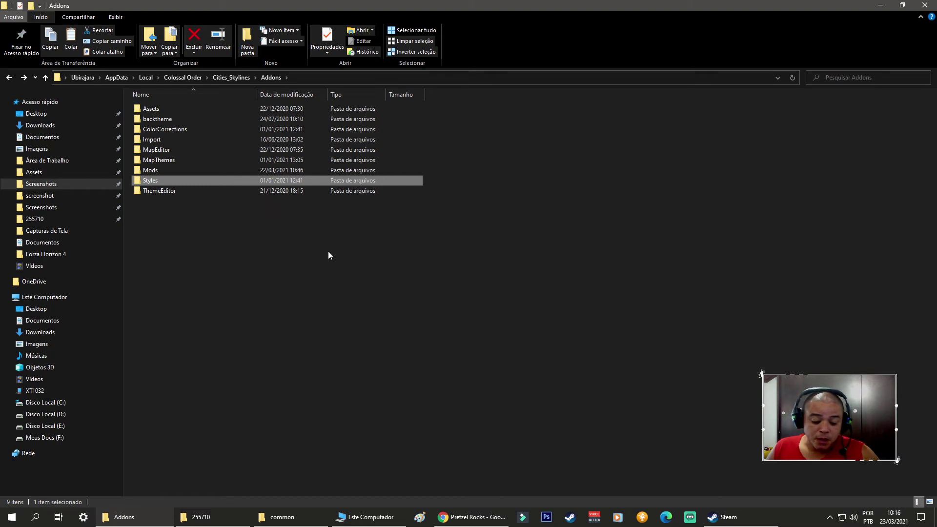
Open the Mods folder inside Addons and briefly compare it with the 255710 Workshop folder window.
left_click(153, 170)
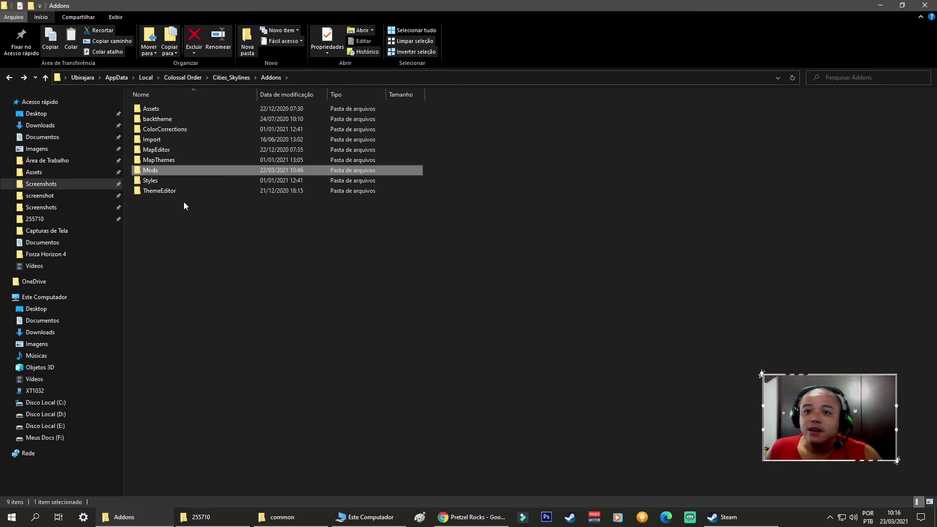
double_click(158, 170)
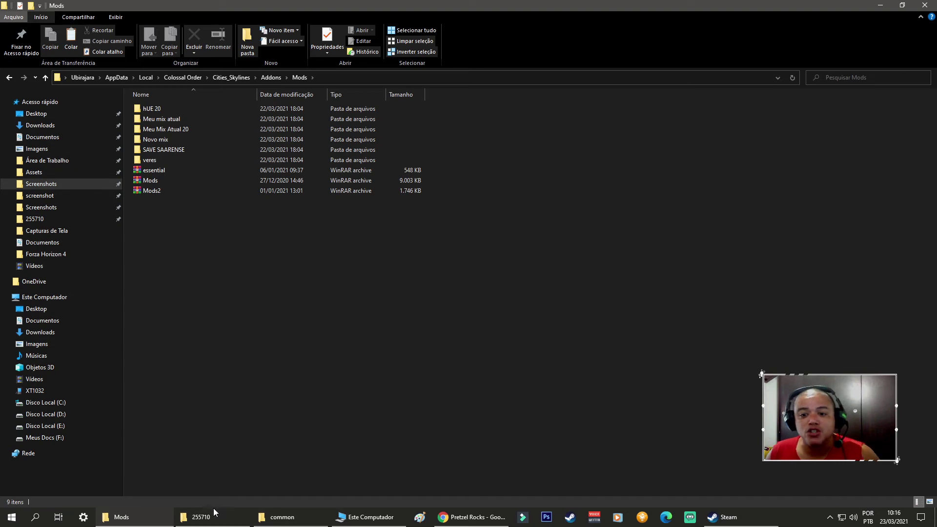
left_click(201, 517)
left_click(201, 517)
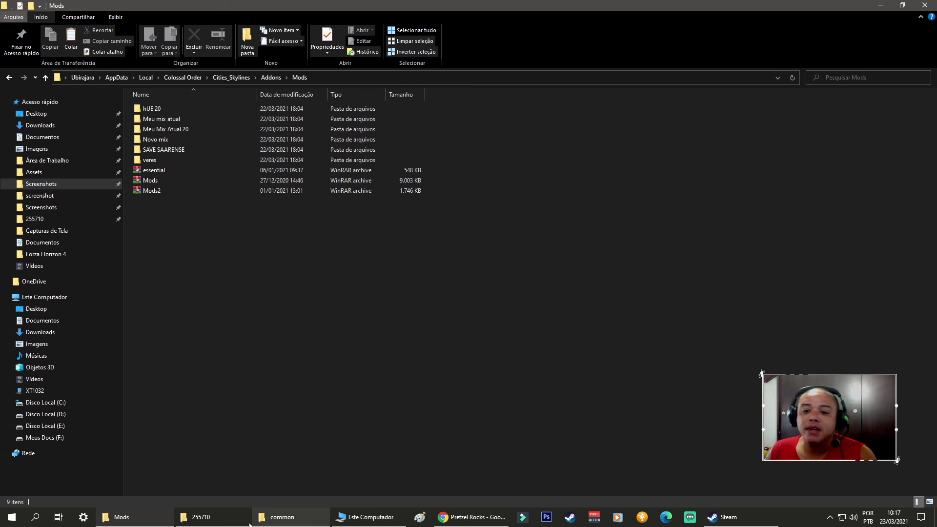
Switch to the 255710 Workshop folder window and display its full path as text.
left_click(200, 517)
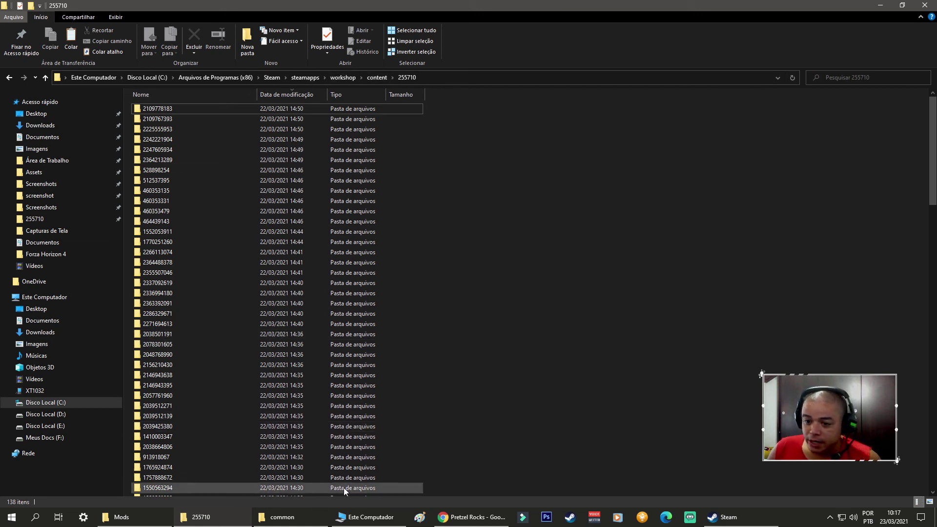
mouse_move(385, 524)
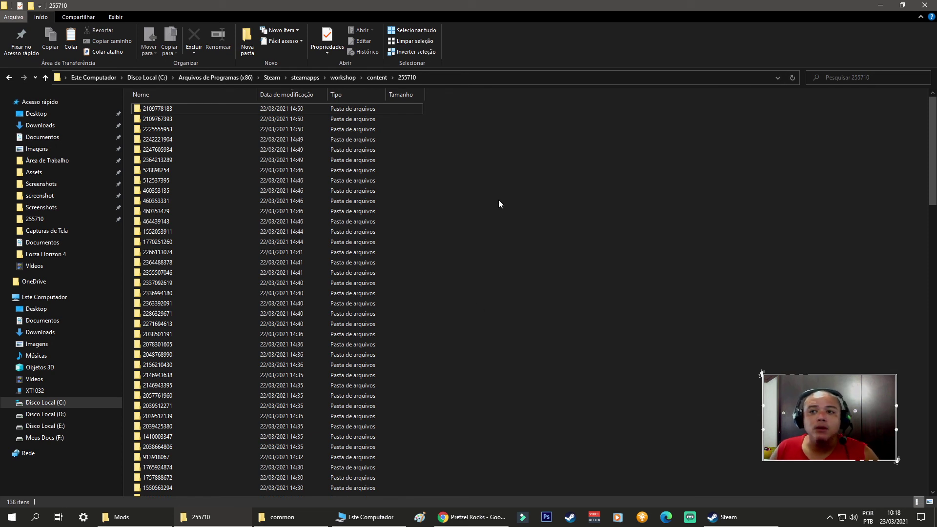
left_click(470, 81)
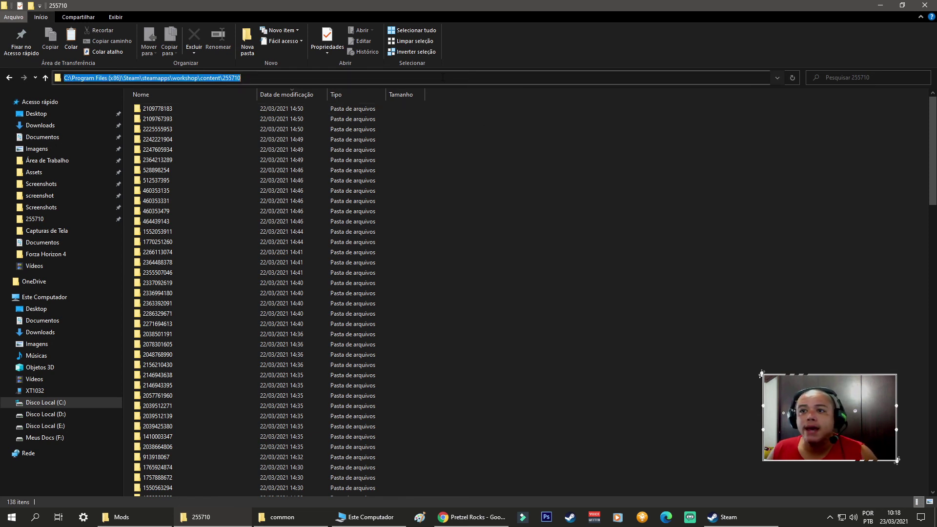
left_click(338, 78)
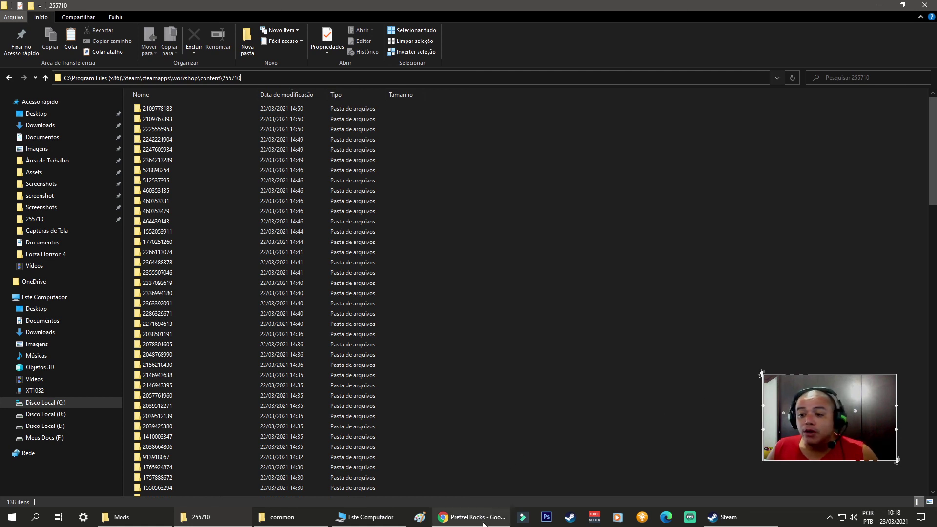
Switch to the Chrome window that has the Pretzel Rocks stations page open.
left_click(463, 522)
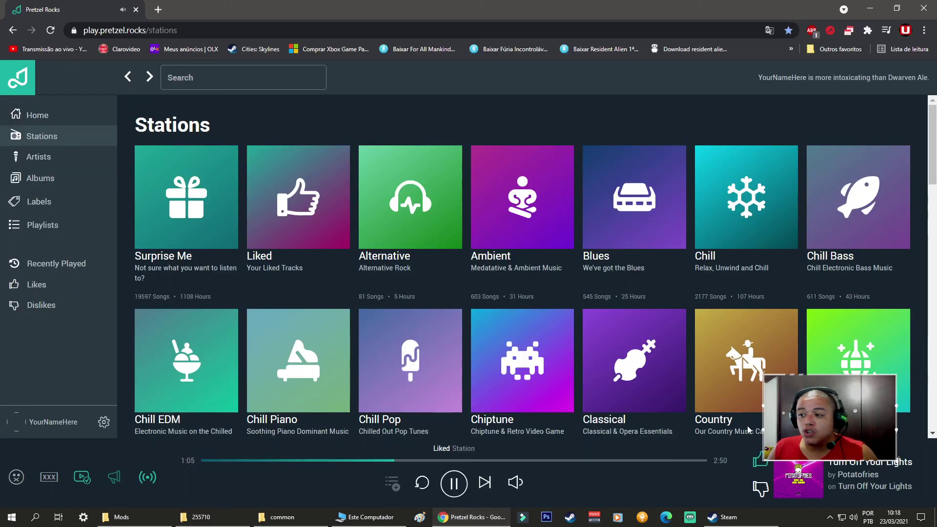